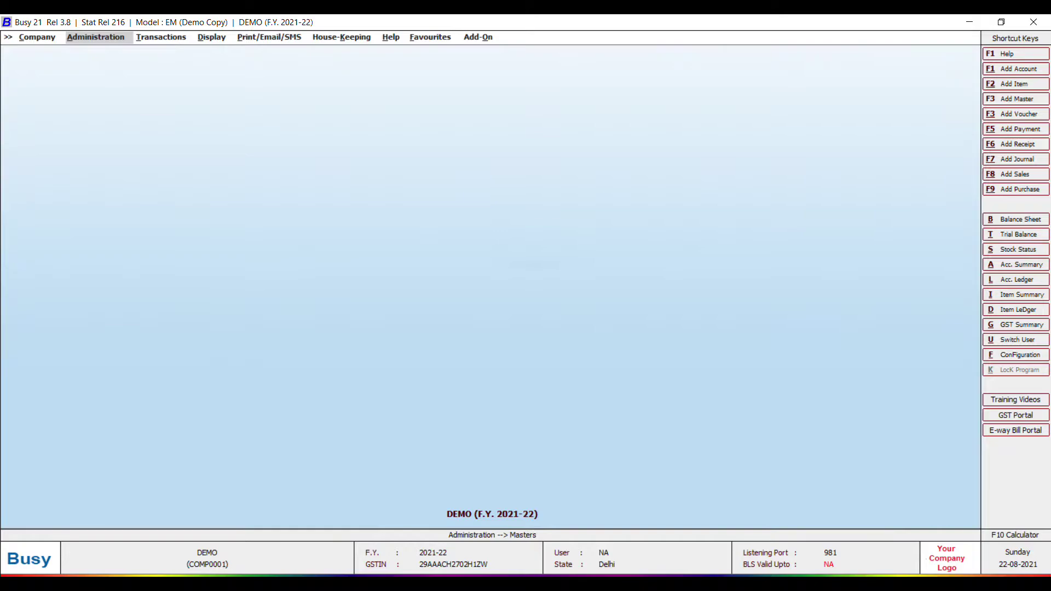
Start a new purchase voucher in series Main, dated 01-04-2021, with voucher number A-324
{"action": "key", "text": "alt+F9"}
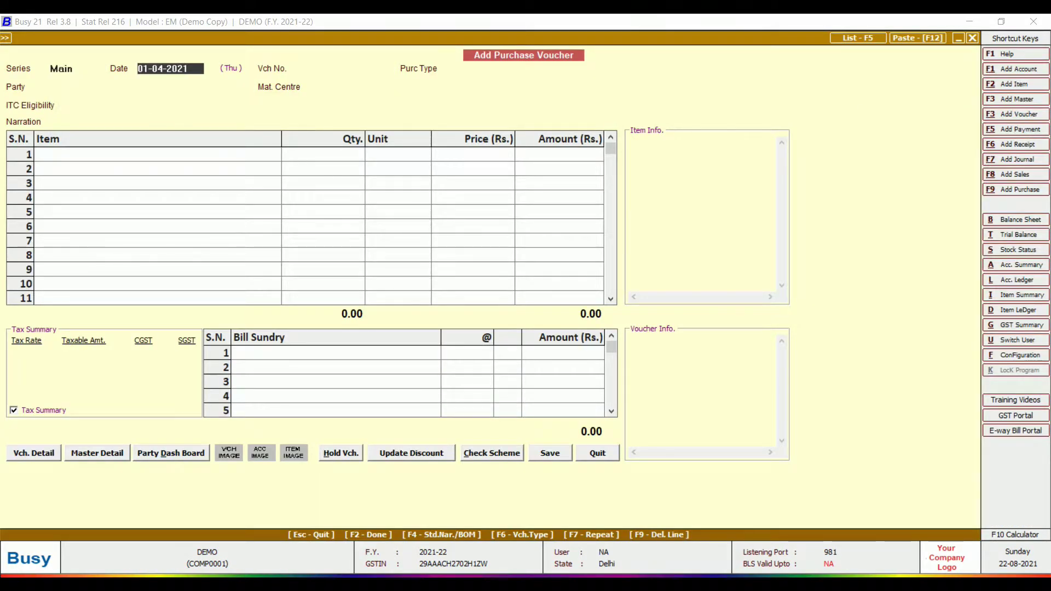
{"action": "key", "text": "Return"}
{"action": "key", "text": "Up"}
{"action": "key", "text": "Return"}
{"action": "type", "text": "A"}
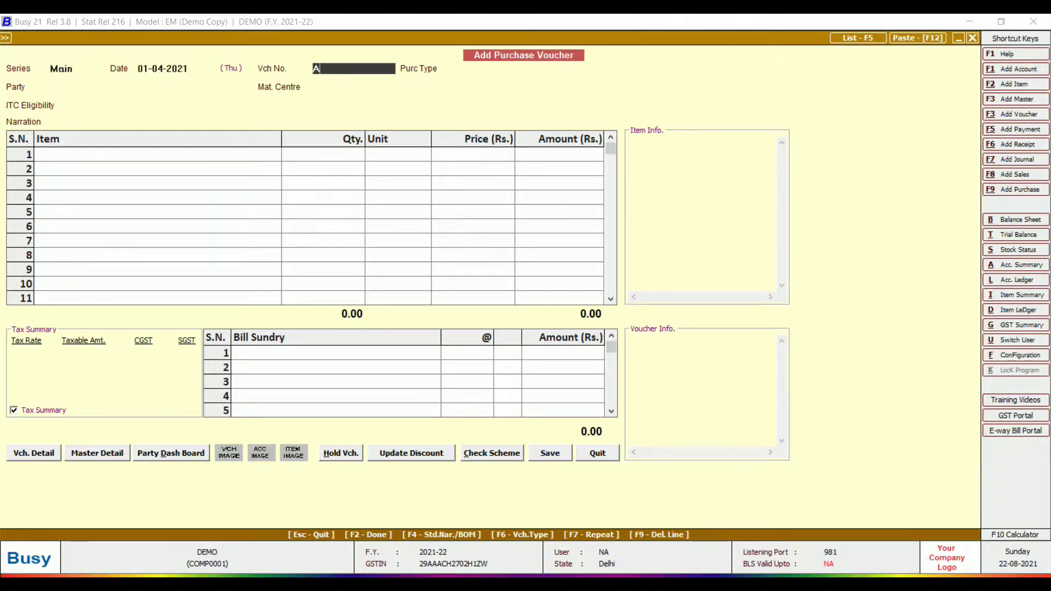
{"action": "type", "text": "-324"}
{"action": "key", "text": "Return"}
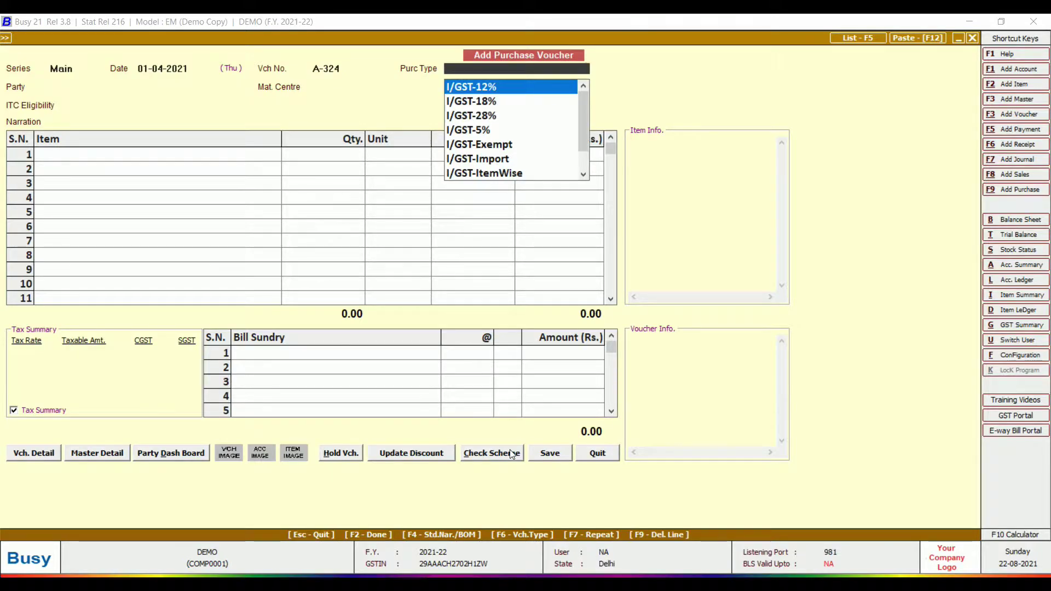
Examine the available L/GST and I/GST purchase types for the voucher
{"action": "type", "text": "L"}
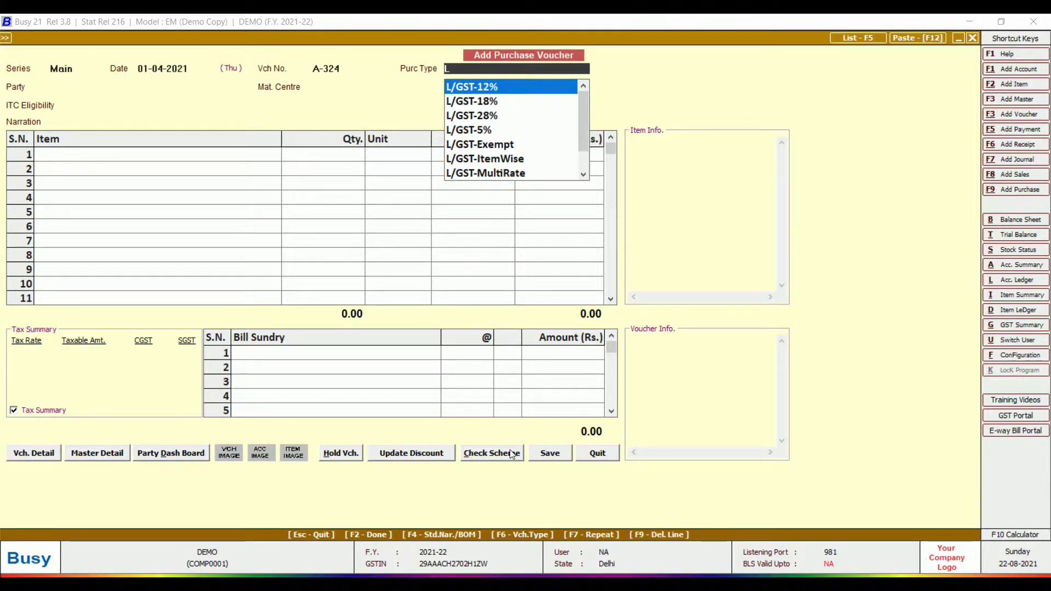
{"action": "key", "text": "Down"}
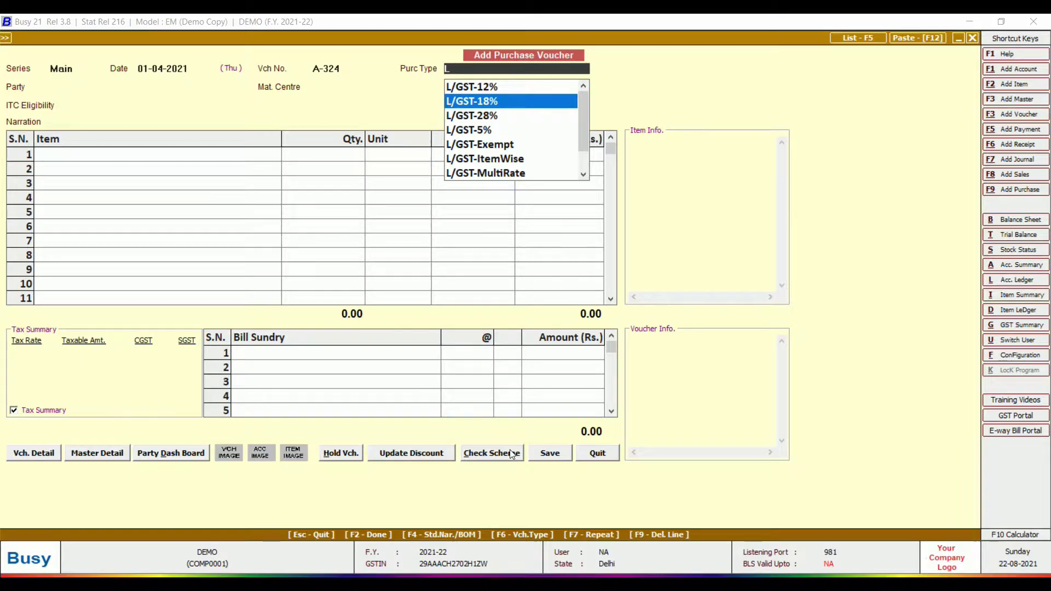
{"action": "key", "text": "Down"}
{"action": "key", "text": "Down"}
{"action": "key", "text": "Down"}
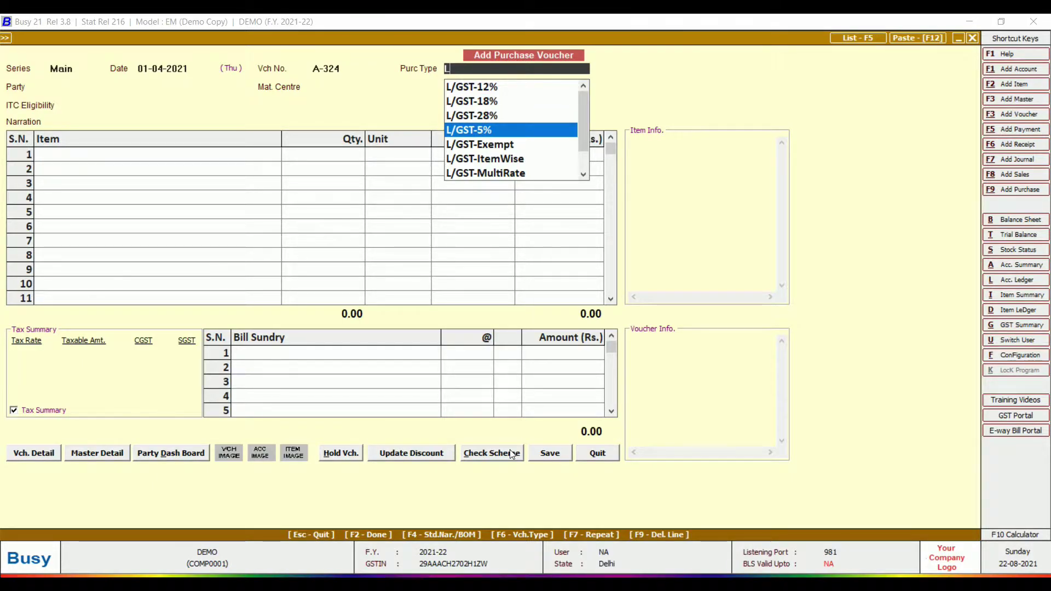
{"action": "key", "text": "Down"}
{"action": "key", "text": "Down"}
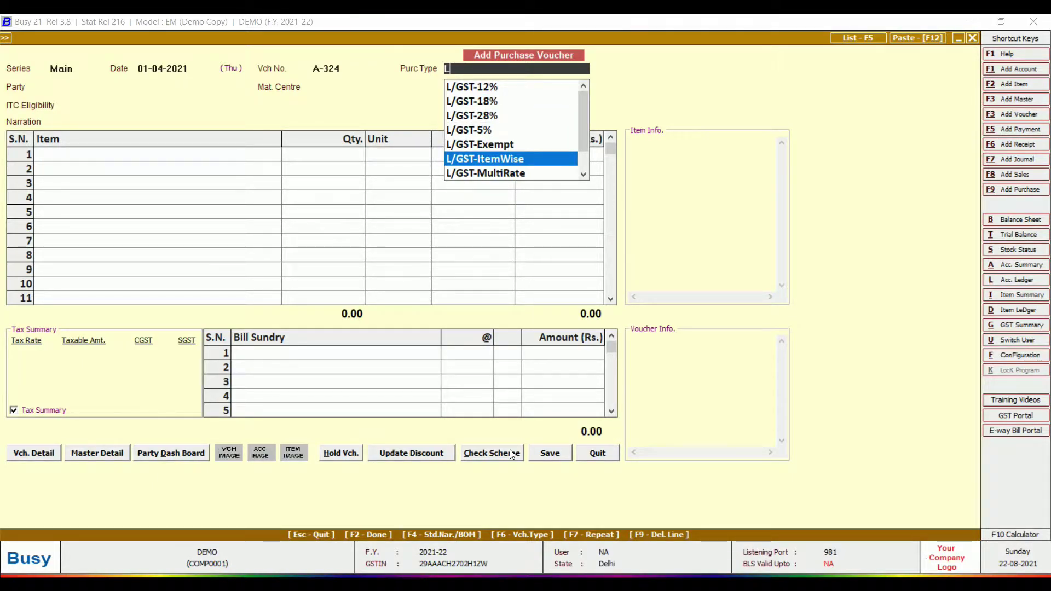
{"action": "key", "text": "Up"}
{"action": "key", "text": "Up"}
{"action": "key", "text": "Up"}
{"action": "key", "text": "Up"}
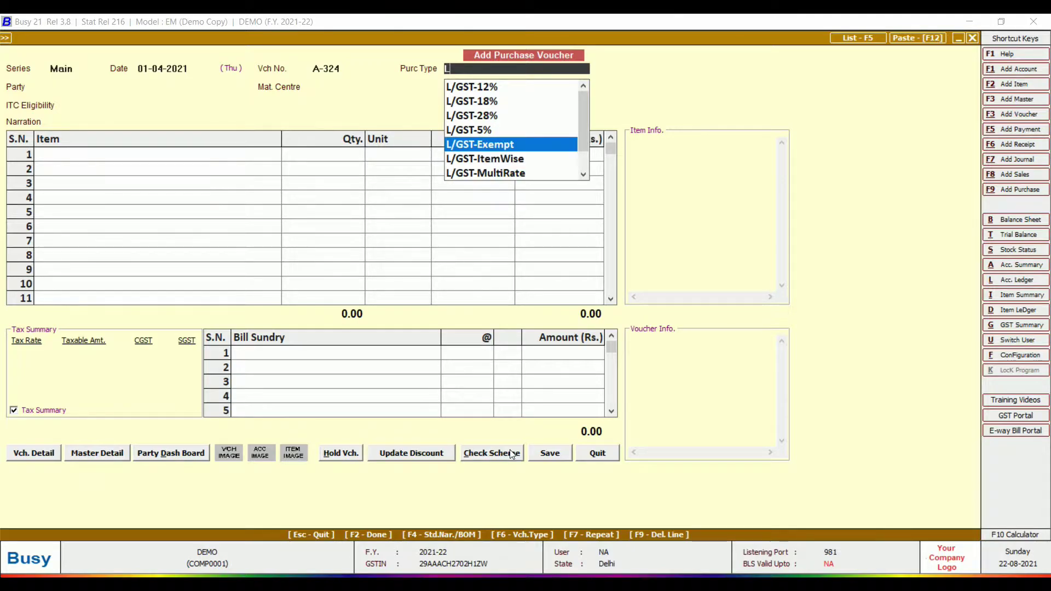
{"action": "key", "text": "Up"}
{"action": "key", "text": "Up"}
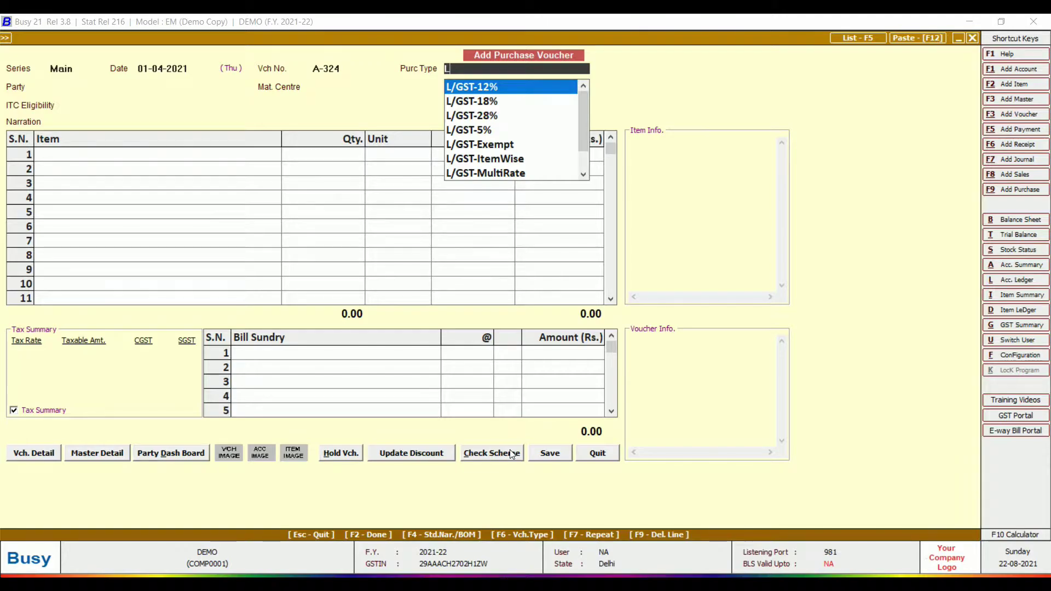
{"action": "key", "text": "BackSpace"}
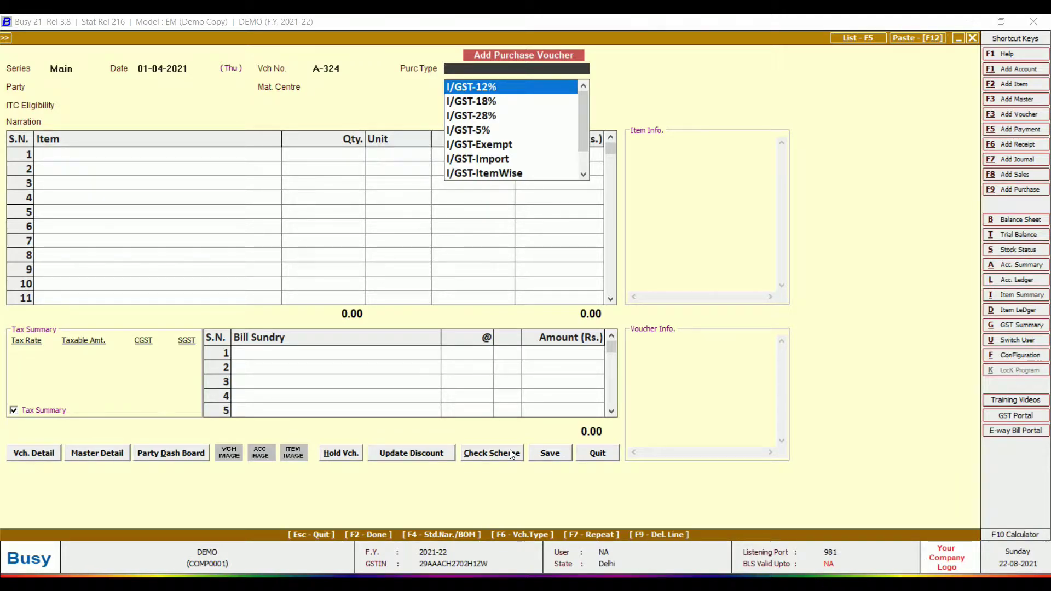
{"action": "key", "text": "Down"}
{"action": "key", "text": "Down"}
{"action": "key", "text": "Down"}
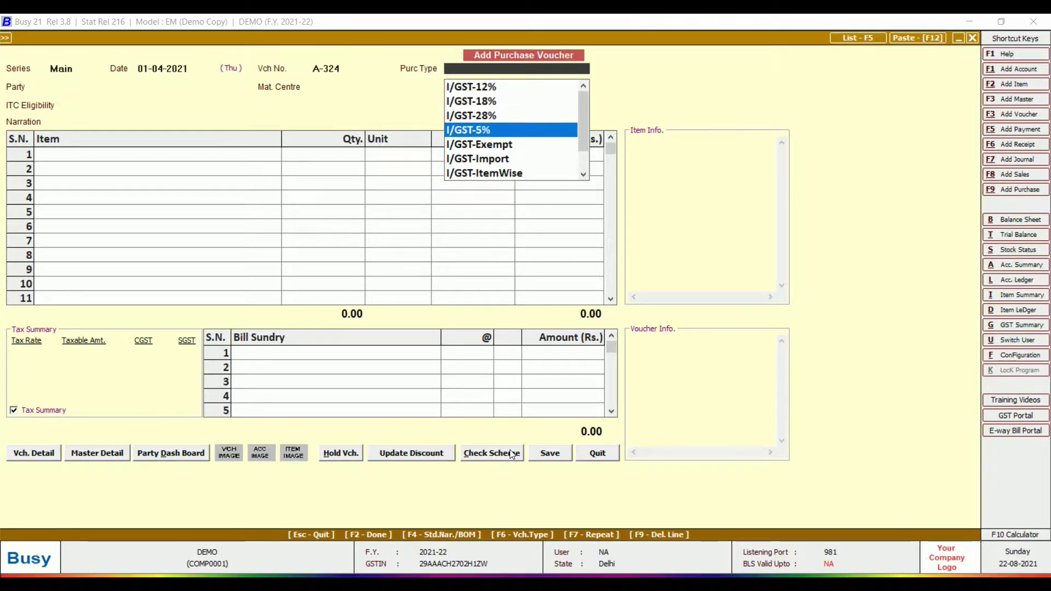
{"action": "key", "text": "Up"}
{"action": "key", "text": "Up"}
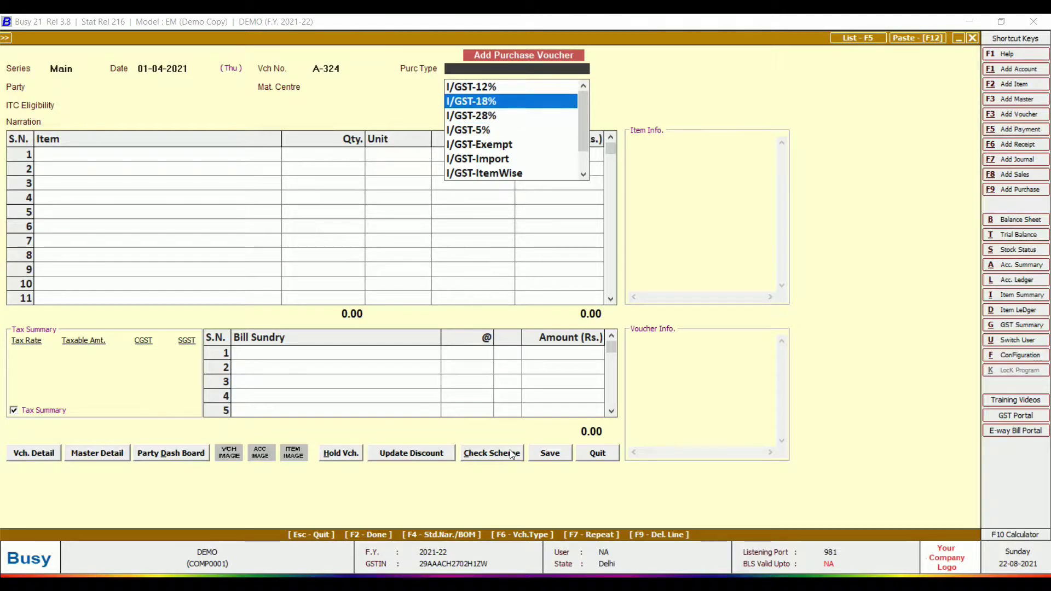
{"action": "key", "text": "Up"}
Set the voucher's purchase type to L/GST-18%
{"action": "type", "text": "L"}
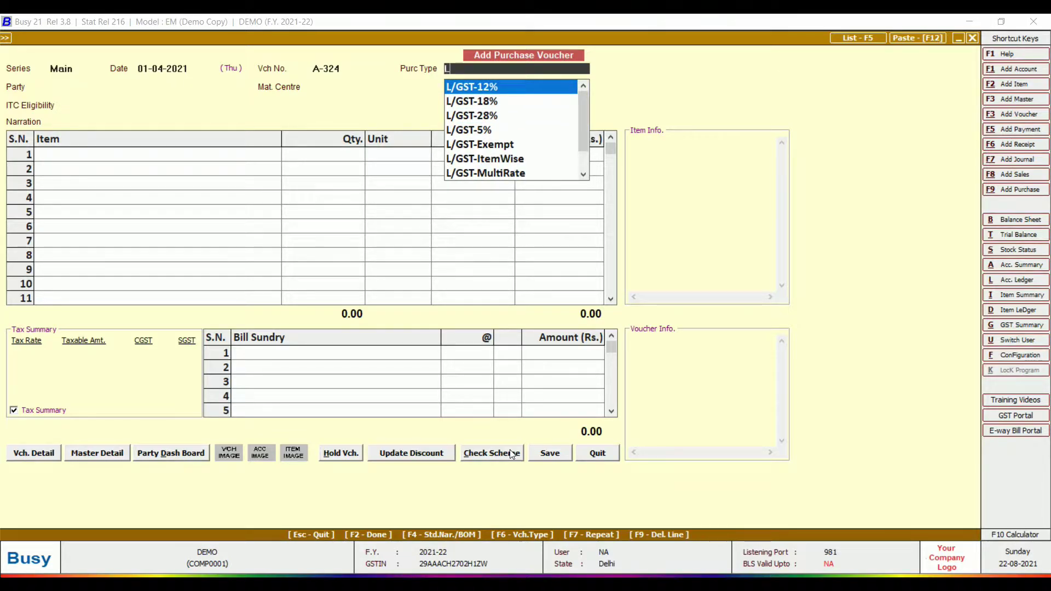
{"action": "key", "text": "Down"}
{"action": "key", "text": "Return"}
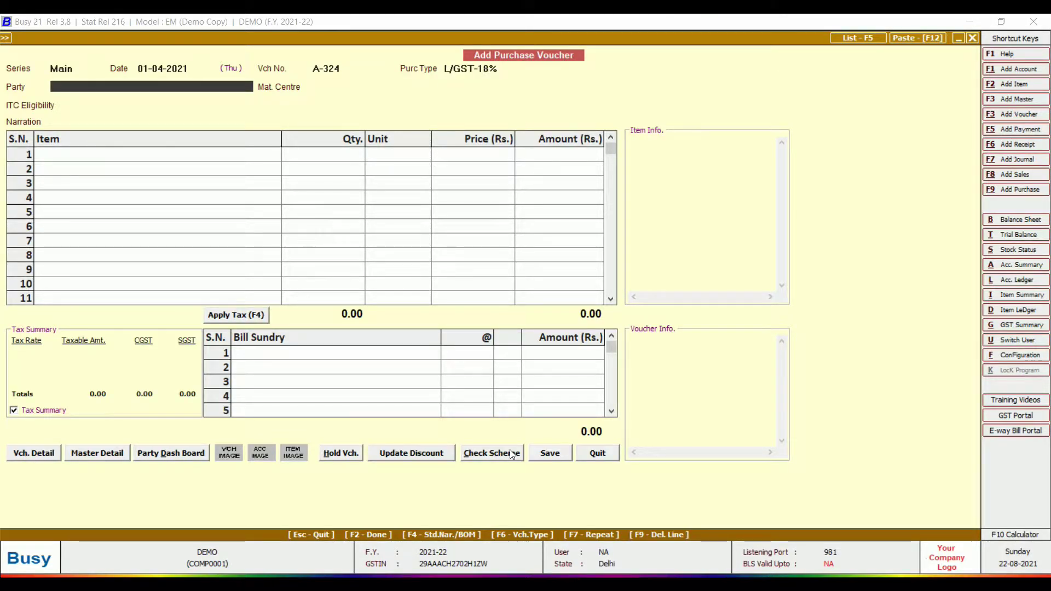
Choose ALOK & CO. as the party and Main Store as the material centre
{"action": "type", "text": "ALOK"}
{"action": "key", "text": "Return"}
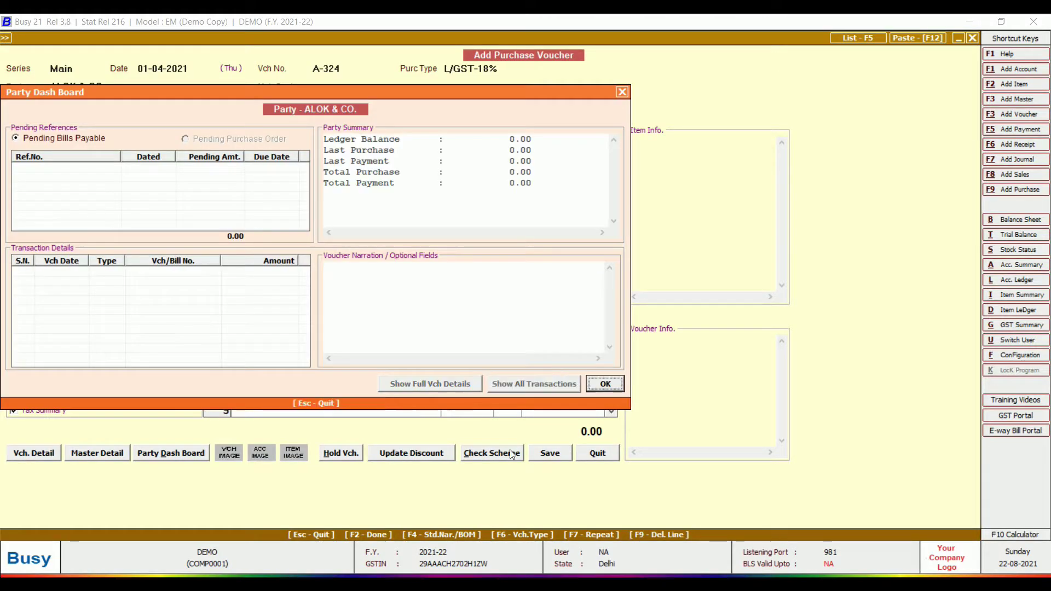
{"action": "key", "text": "Escape"}
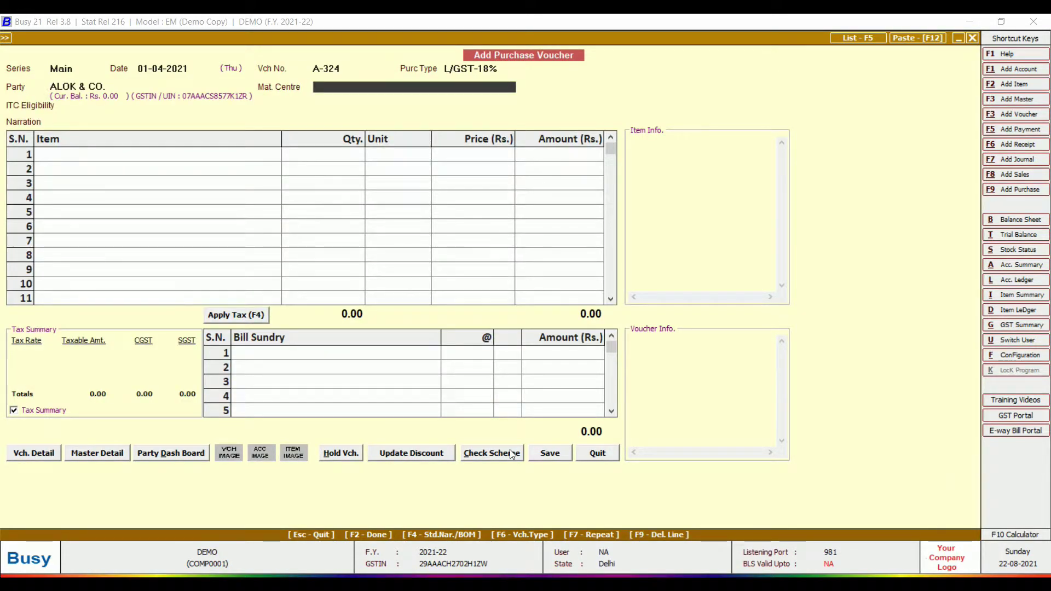
{"action": "key", "text": "Return"}
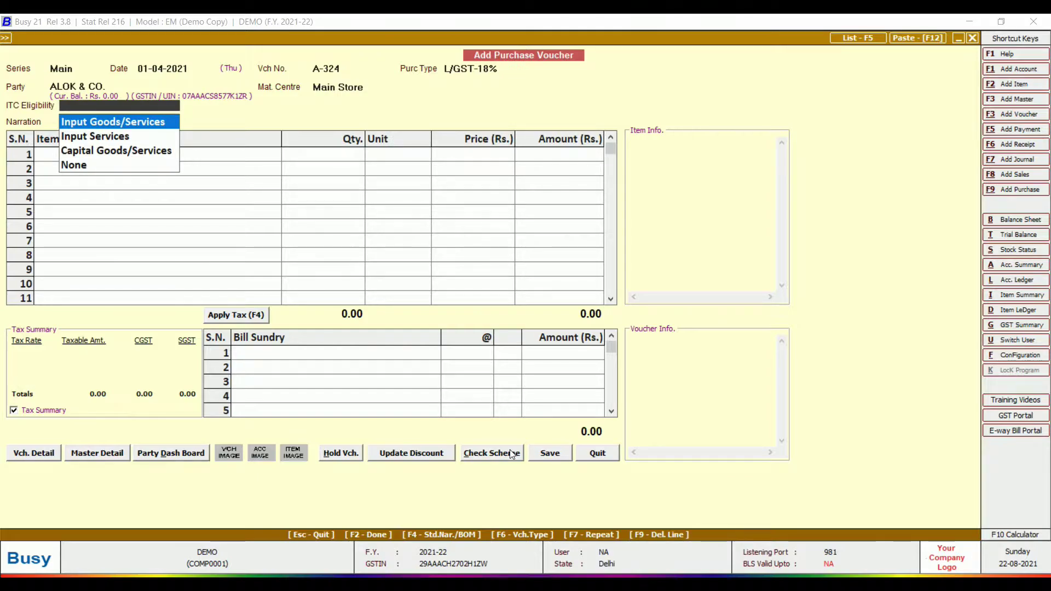
Set the voucher's ITC eligibility to Capital Goods/Services and leave the narration empty
{"action": "key", "text": "Down"}
{"action": "key", "text": "Down"}
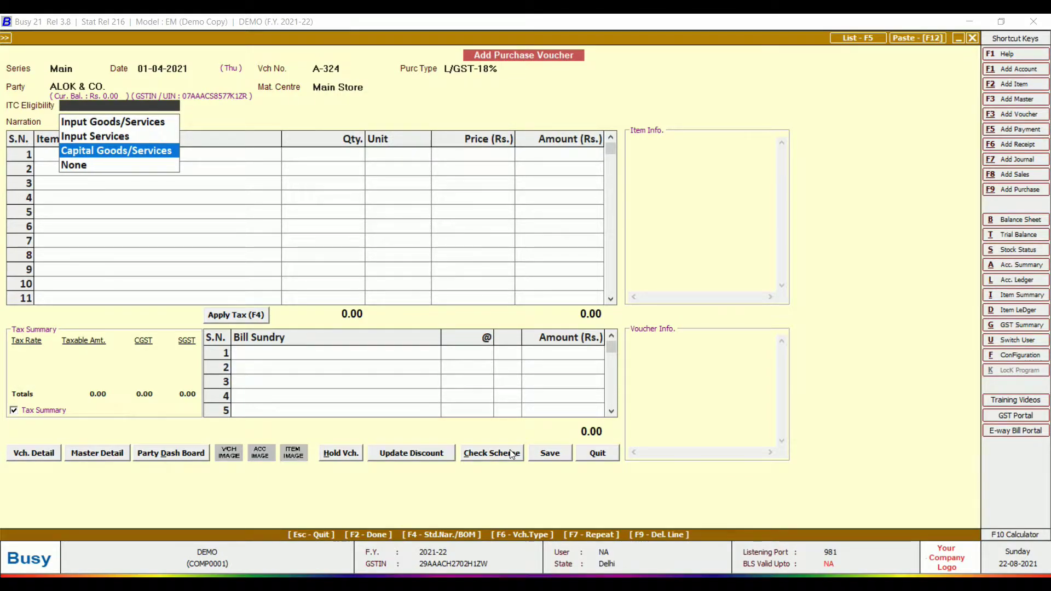
{"action": "key", "text": "Return"}
{"action": "key", "text": "Return"}
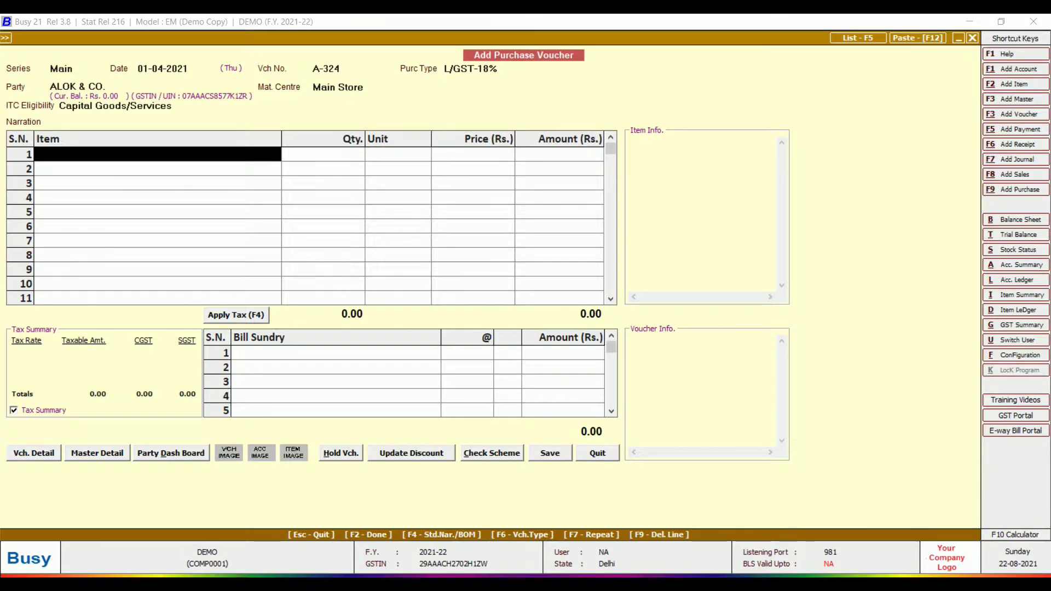
Start a new item master named OVEN in the General group with NOS as its unit
{"action": "key", "text": "F2"}
{"action": "type", "text": "OVEN"}
{"action": "key", "text": "Return"}
{"action": "key", "text": "Return"}
{"action": "key", "text": "Return"}
{"action": "key", "text": "Return"}
{"action": "key", "text": "Return"}
{"action": "key", "text": "Return"}
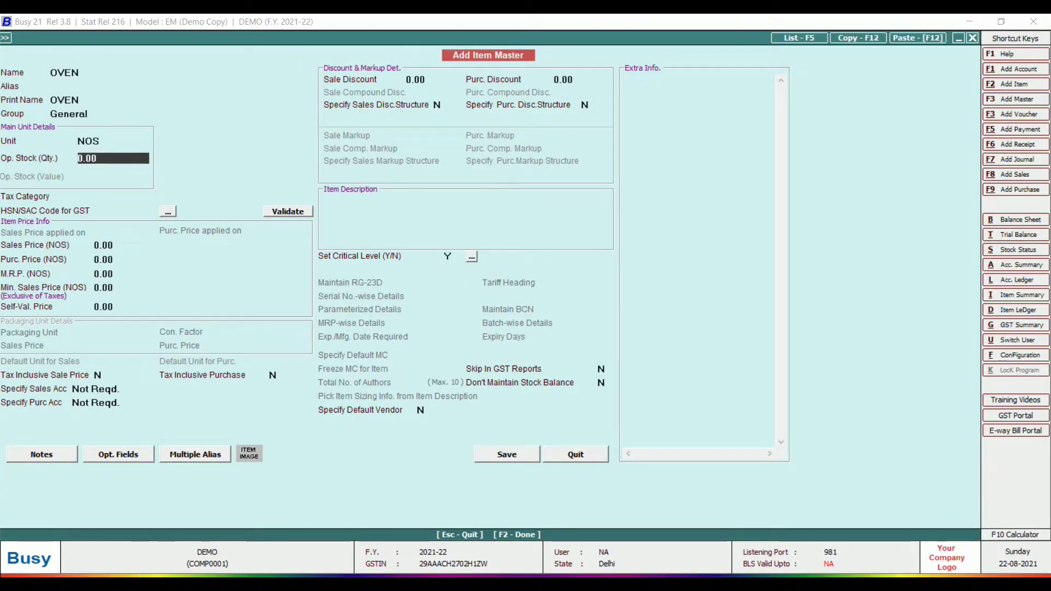
Set the OVEN item's tax category to GST 18% and its HSN/SAC code to 87797655, leaving stock and prices at zero
{"action": "key", "text": "Down"}
{"action": "key", "text": "Return"}
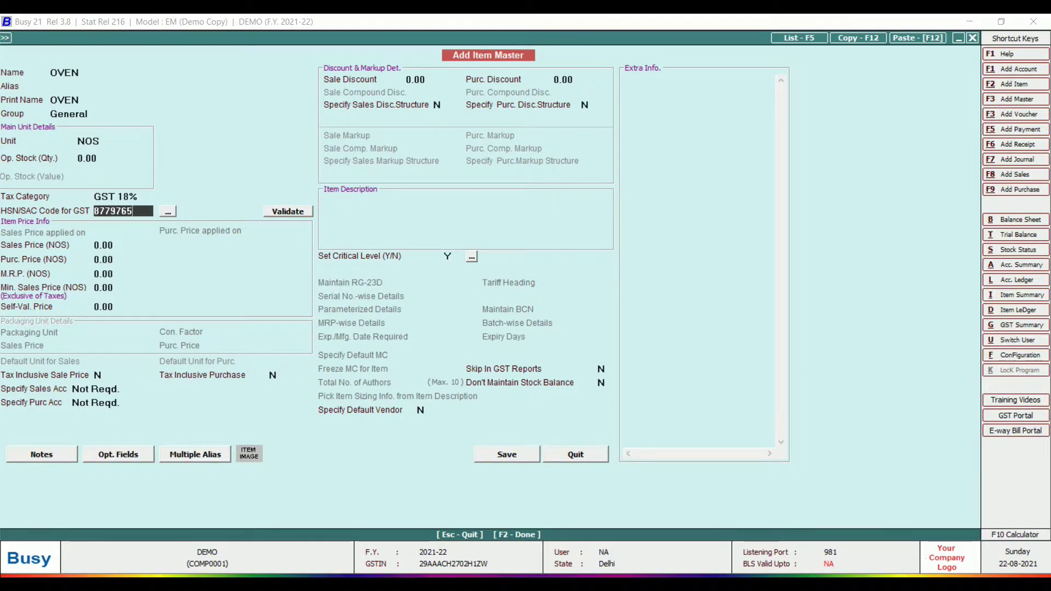
{"action": "key", "text": "Return"}
{"action": "key", "text": "Return"}
{"action": "key", "text": "Return"}
{"action": "key", "text": "Return"}
{"action": "key", "text": "Return"}
{"action": "key", "text": "Return"}
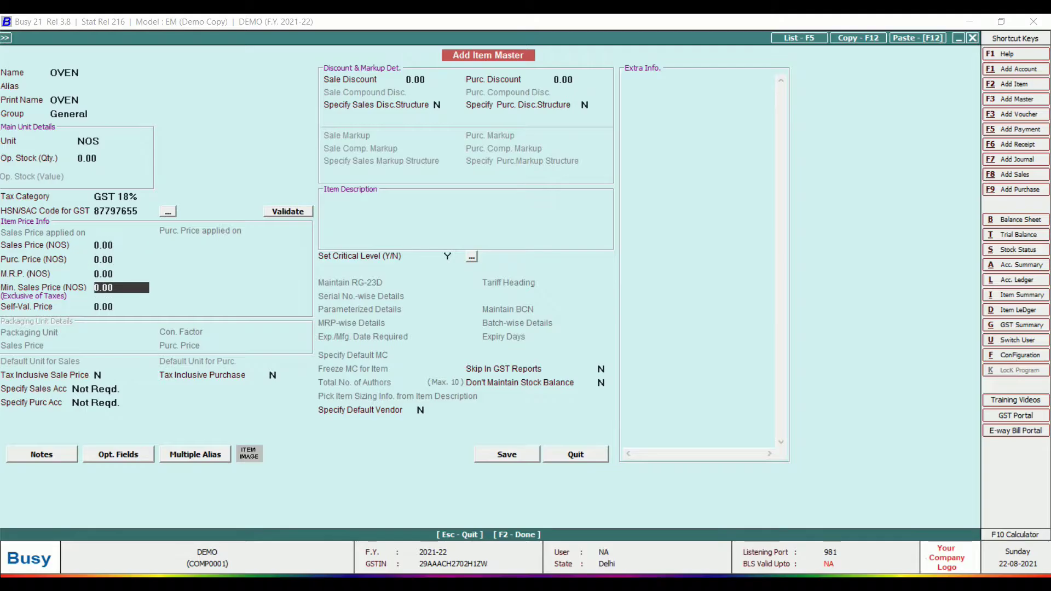
Specify Plant & Machinery as the OVEN item's sales account directly in the item master
{"action": "key", "text": "Return"}
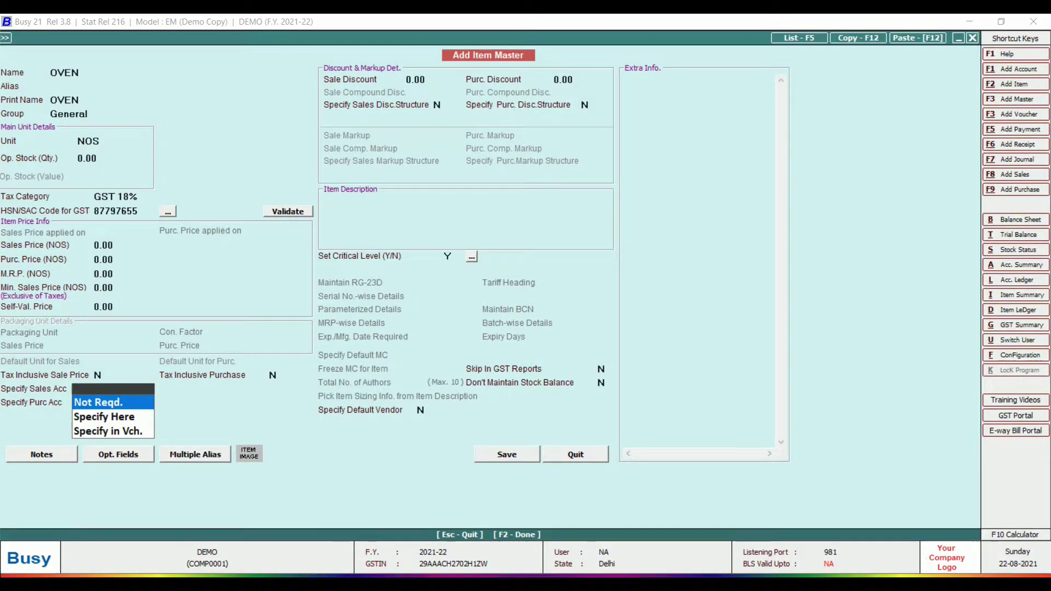
{"action": "key", "text": "Down"}
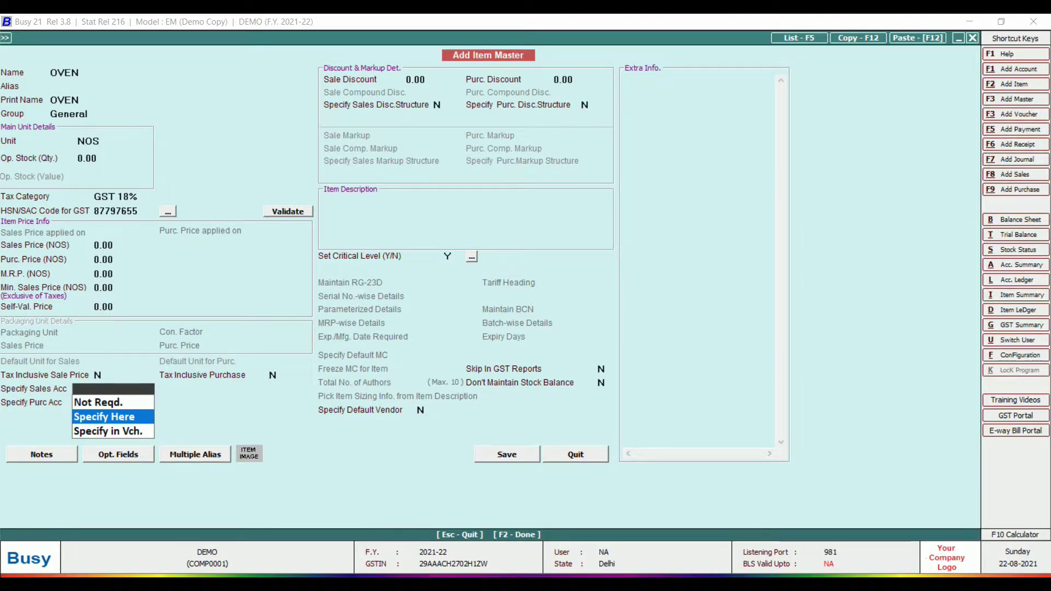
{"action": "key", "text": "Return"}
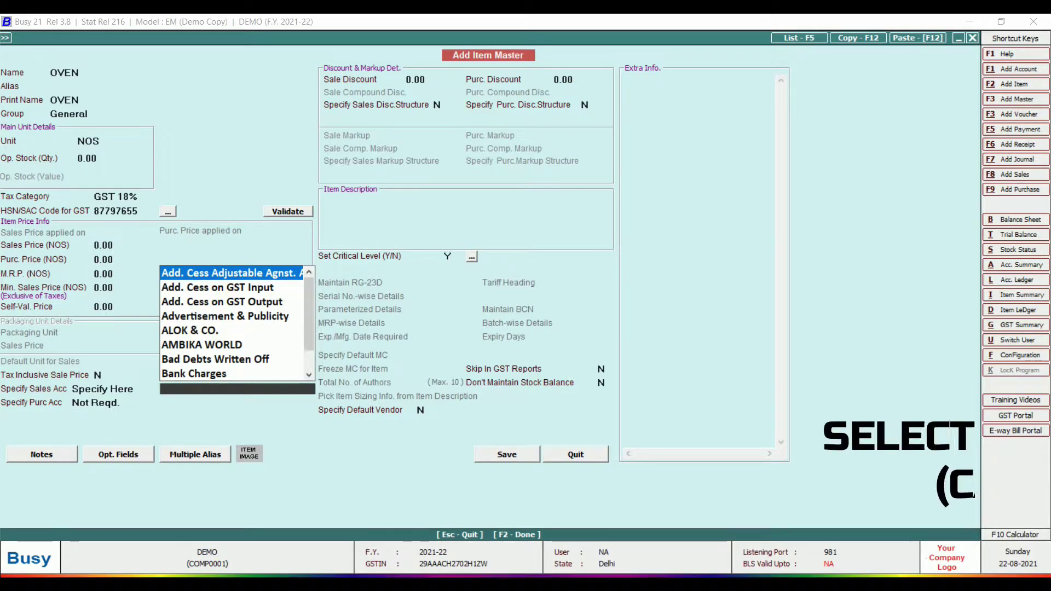
{"action": "type", "text": "MACHI"}
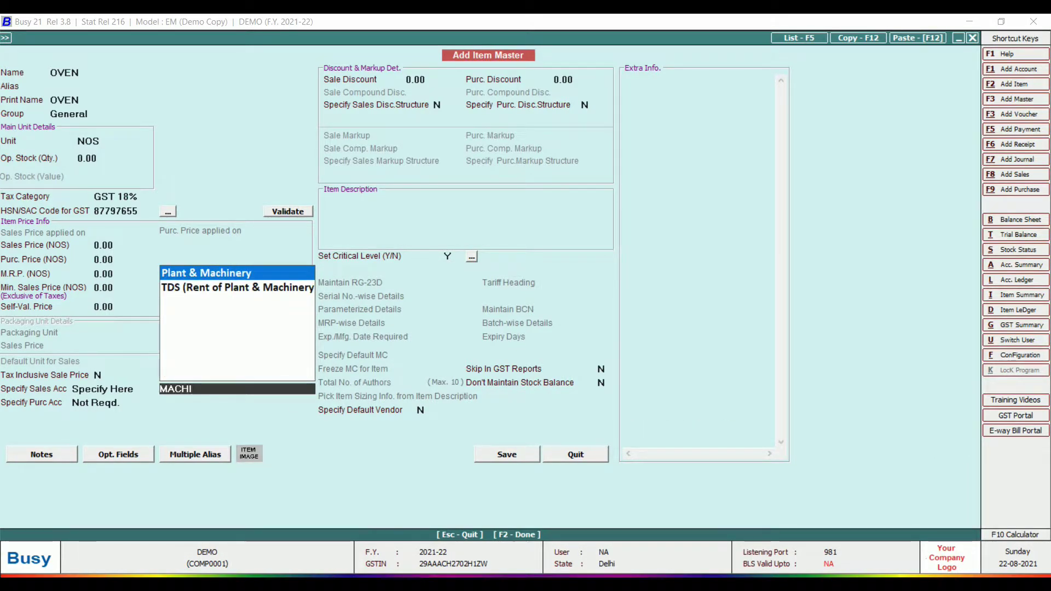
{"action": "key", "text": "Return"}
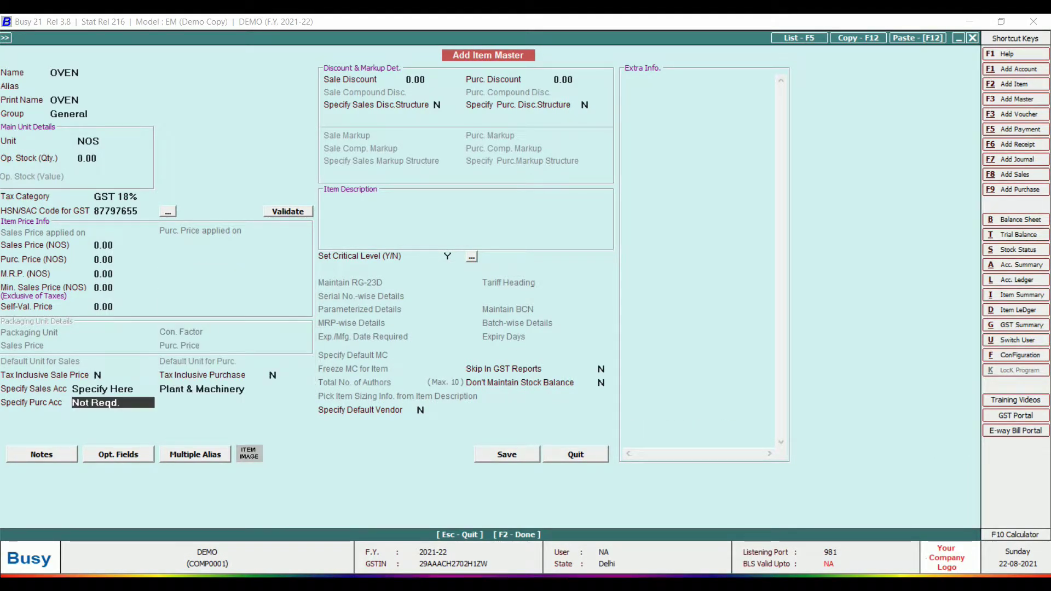
Specify Plant & Machinery as the OVEN item's purchase account directly in the item master
{"action": "key", "text": "Down"}
{"action": "key", "text": "Return"}
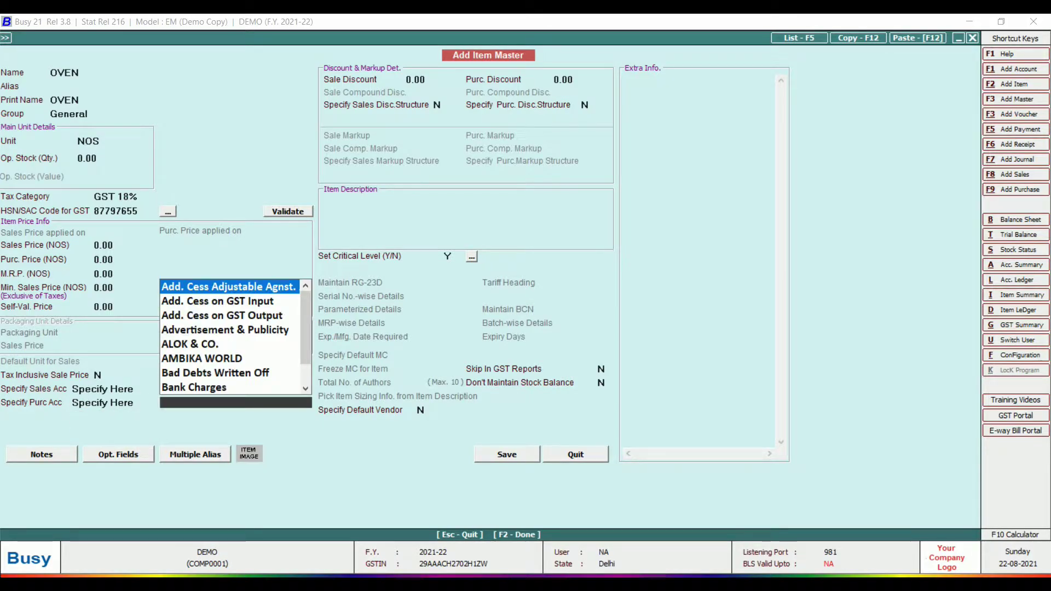
{"action": "type", "text": "SP"}
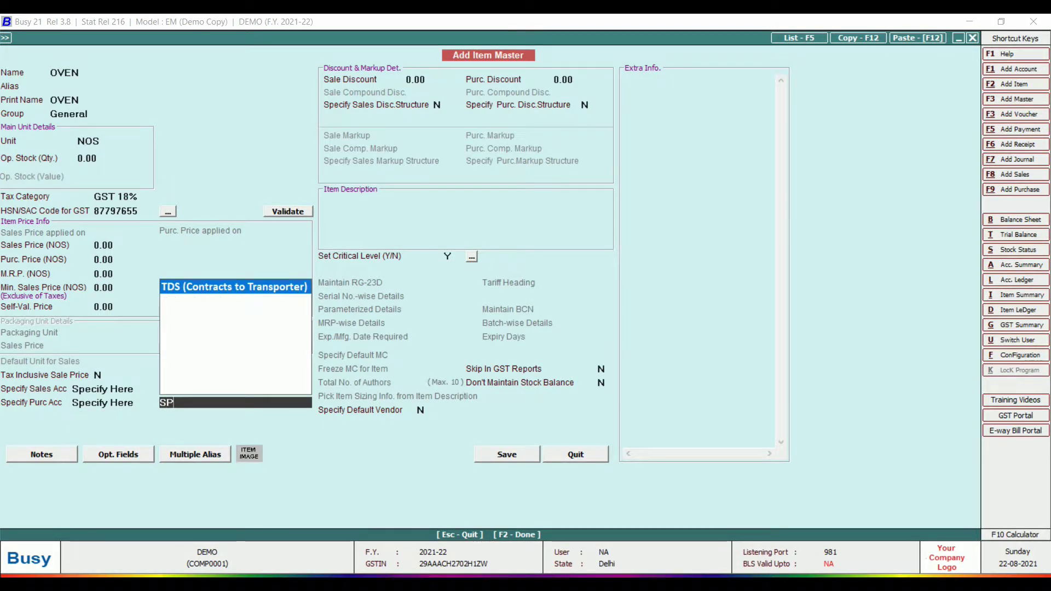
{"action": "key", "text": "BackSpace"}
{"action": "key", "text": "BackSpace"}
{"action": "type", "text": "MACHIN"}
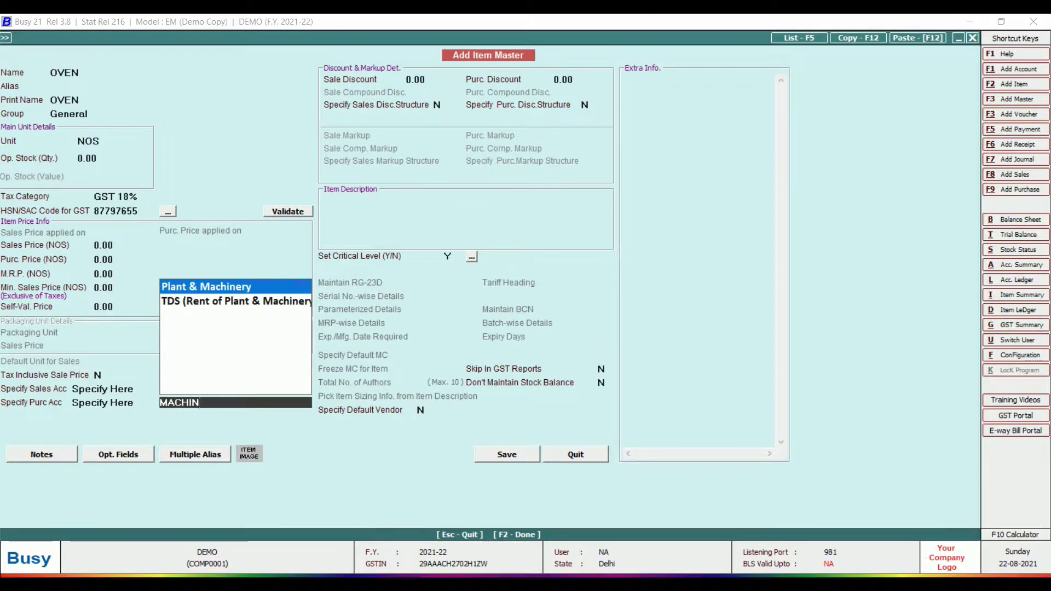
{"action": "key", "text": "Return"}
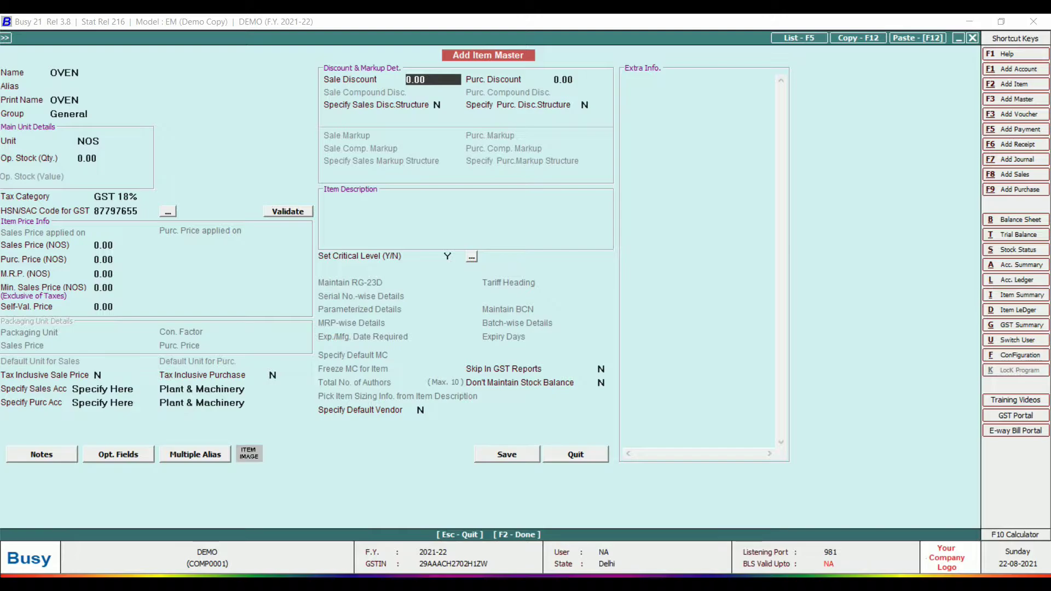
Leave the OVEN item's discounts and description unchanged, save the item, and use it on the voucher's first item line
{"action": "key", "text": "Return"}
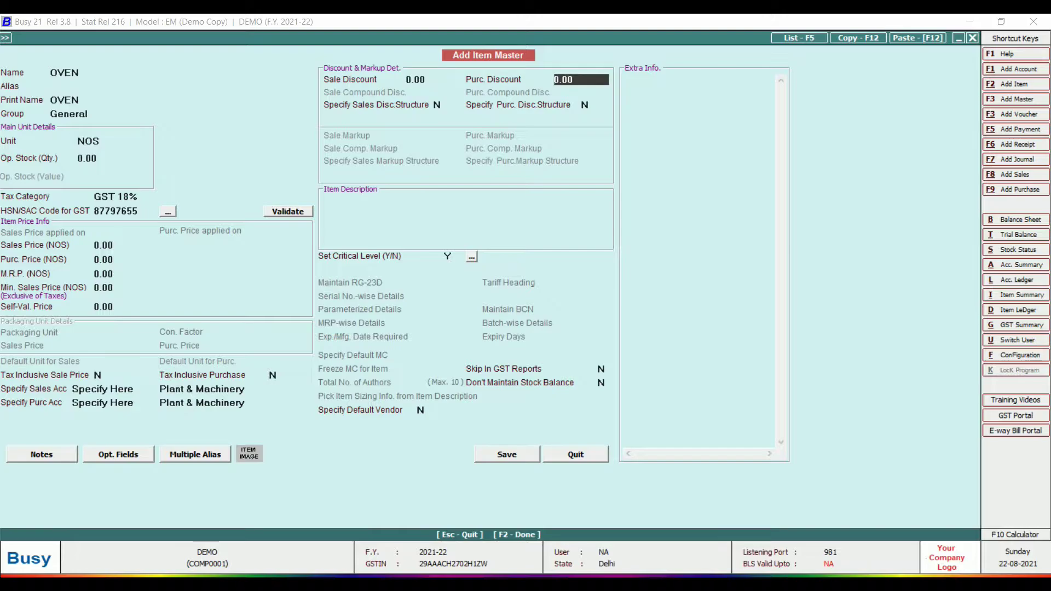
{"action": "key", "text": "Return"}
{"action": "key", "text": "Return"}
{"action": "key", "text": "Return"}
{"action": "key", "text": "Return"}
{"action": "key", "text": "Return"}
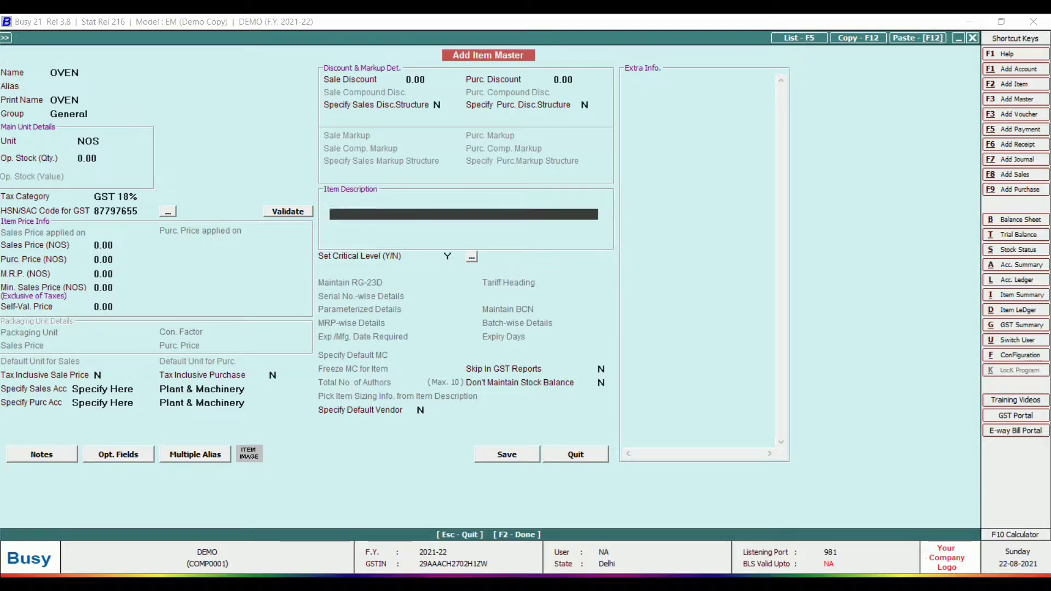
{"action": "key", "text": "Return"}
{"action": "key", "text": "Return"}
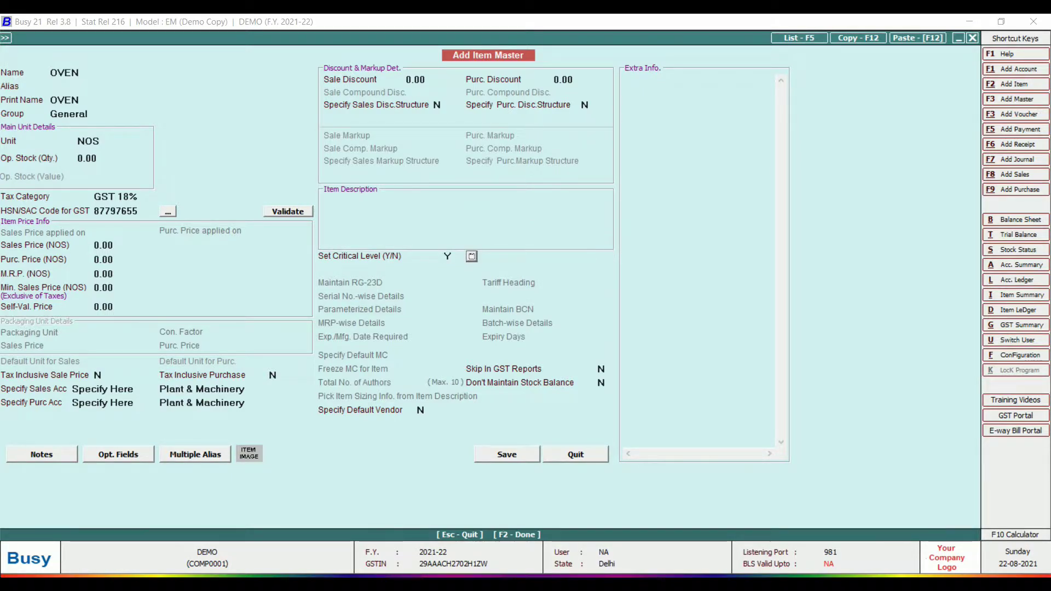
{"action": "key", "text": "n"}
{"action": "key", "text": "Return"}
{"action": "key", "text": "Return"}
{"action": "key", "text": "Return"}
{"action": "key", "text": "Return"}
{"action": "key", "text": "Return"}
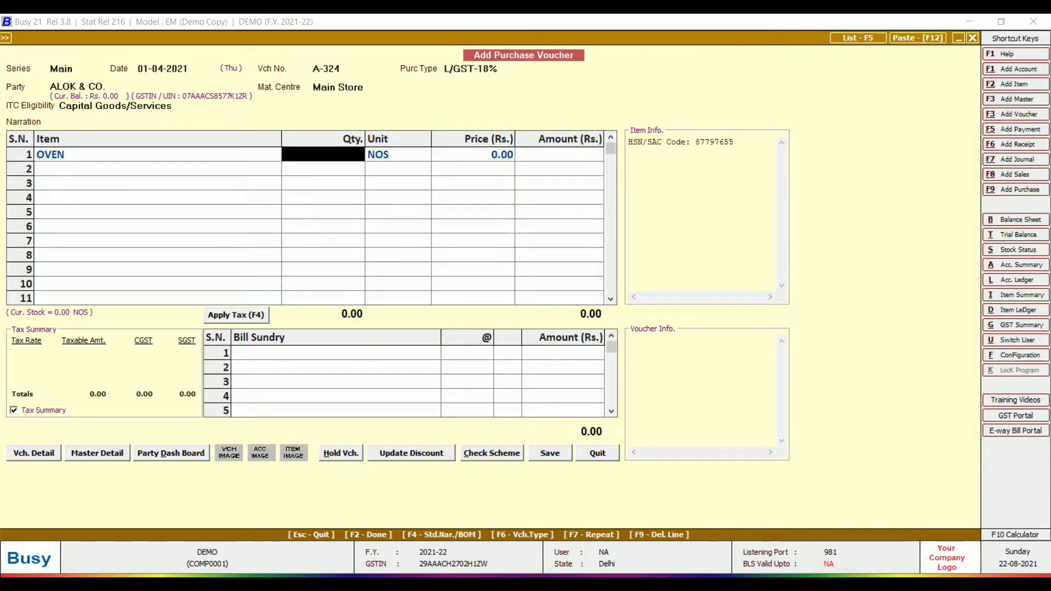
Enter quantity 1 at a price of 10,000 for the OVEN item and apply CGST and SGST at 9% each
{"action": "type", "text": "1"}
{"action": "key", "text": "Return"}
{"action": "key", "text": "Return"}
{"action": "type", "text": "10"}
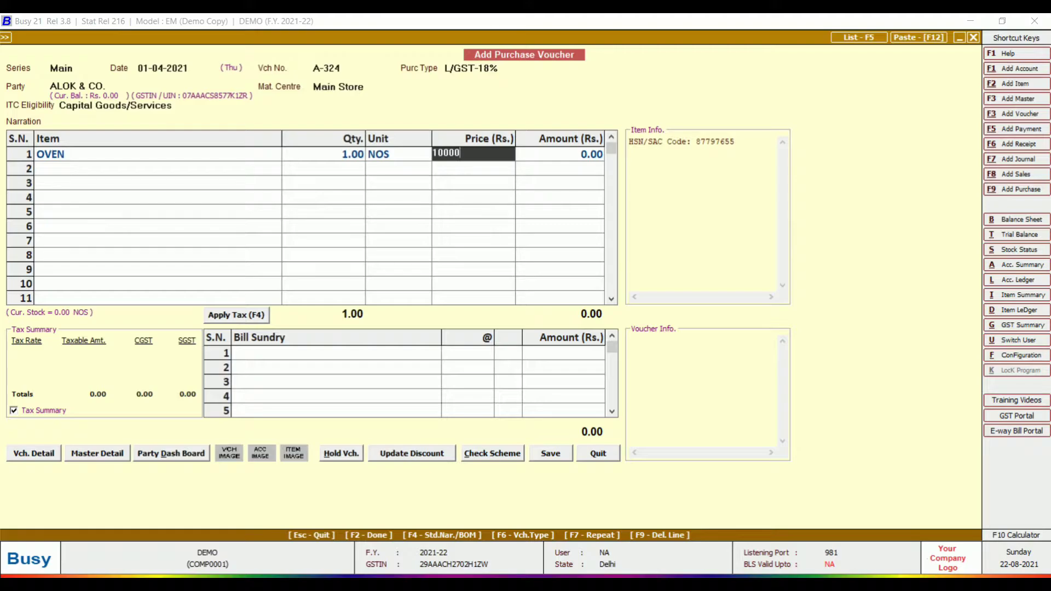
{"action": "key", "text": "Return"}
{"action": "key", "text": "Return"}
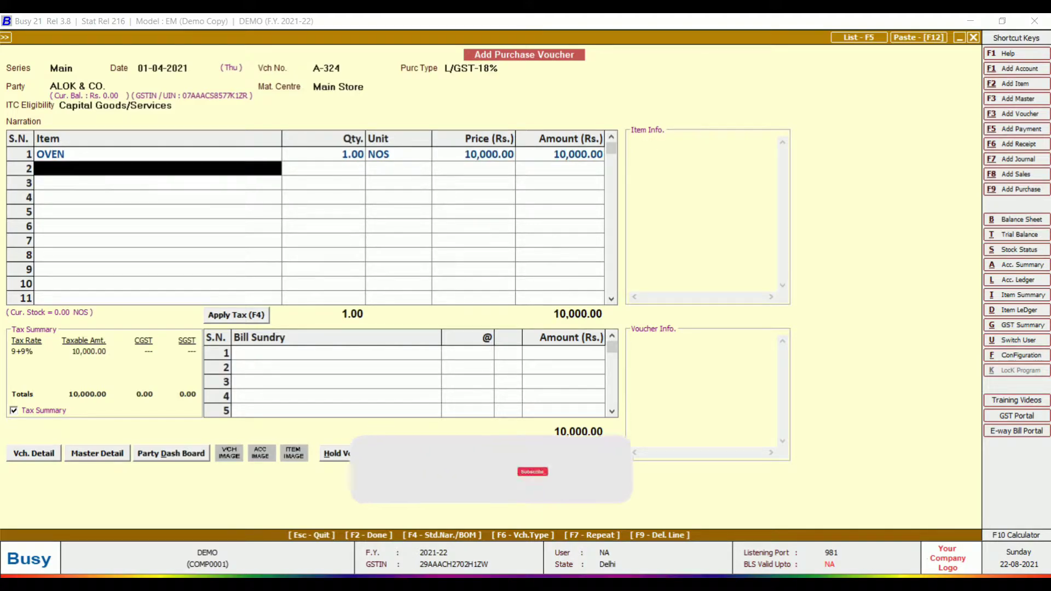
{"action": "key", "text": "Return"}
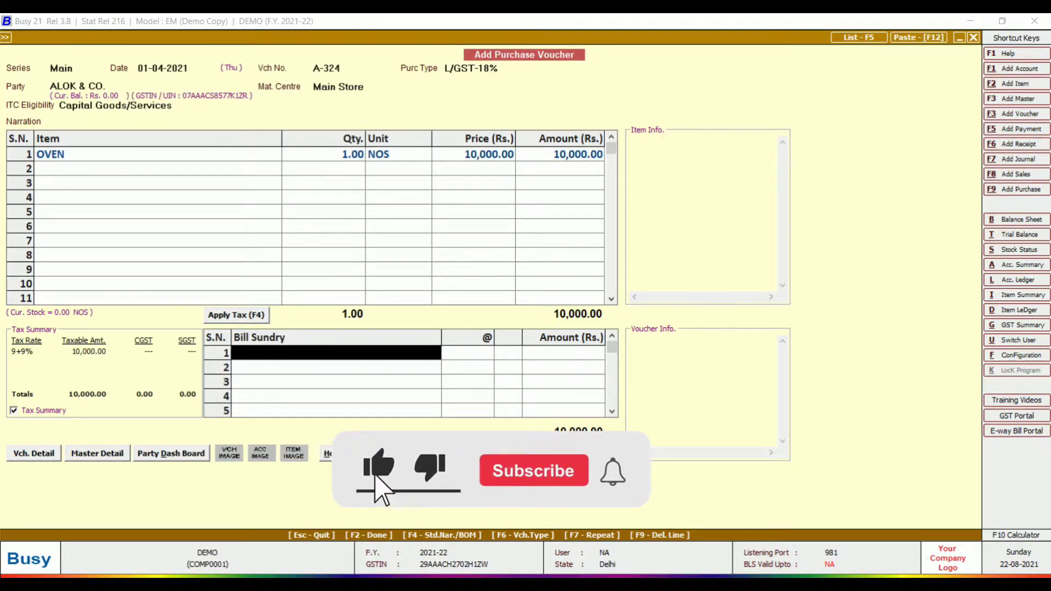
{"action": "key", "text": "F4"}
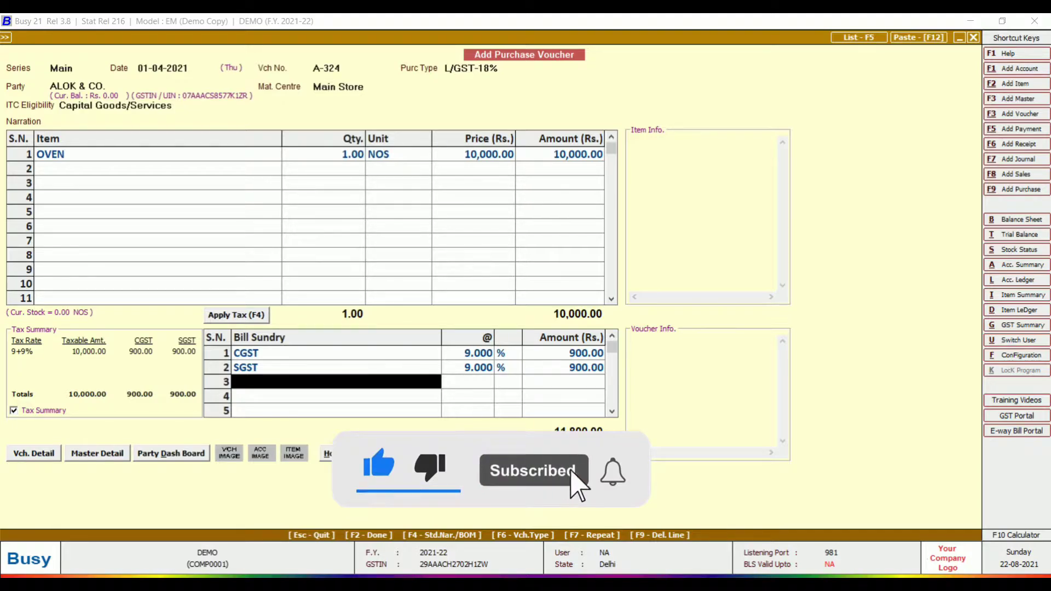
Keep purchase bill A-324 dated 01-04-2021 in the GST reporting details, save the purchase voucher and leave voucher entry
{"action": "key", "text": "Return"}
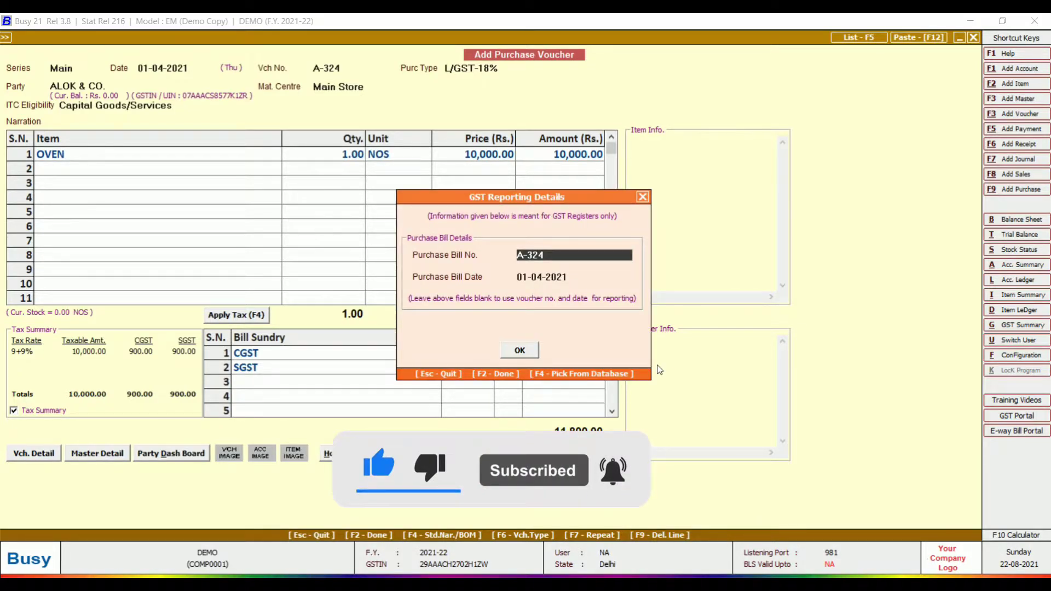
{"action": "key", "text": "Return"}
{"action": "key", "text": "Return"}
{"action": "key", "text": "Return"}
{"action": "key", "text": "F2"}
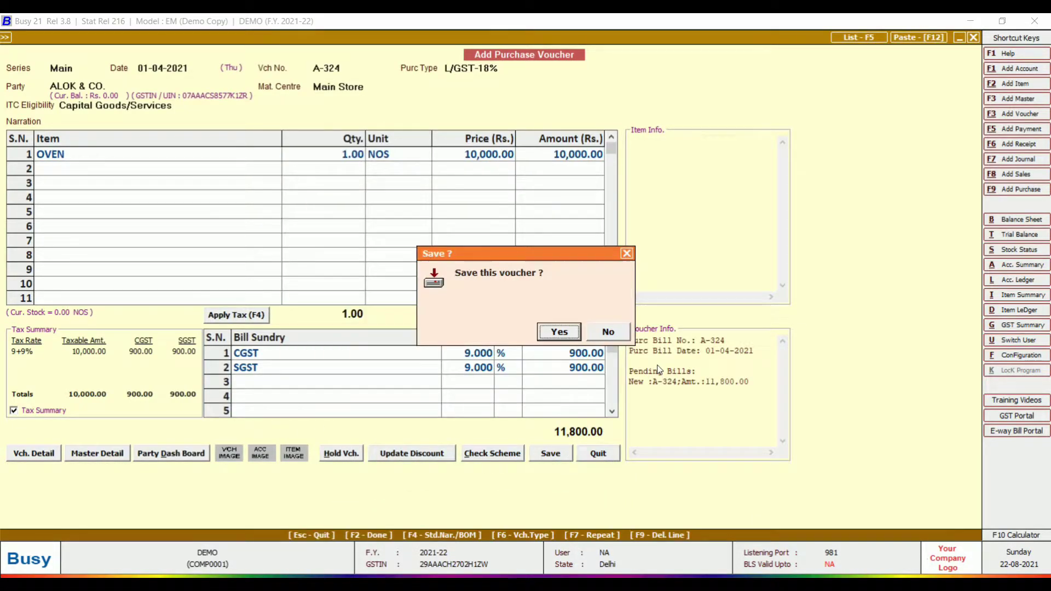
{"action": "key", "text": "Return"}
{"action": "key", "text": "Escape"}
{"action": "key", "text": "Escape"}
Display the standard horizontal balance sheet for 01-04-2021 to 26-07-2021 with all options left at their defaults
{"action": "key", "text": "Right"}
{"action": "key", "text": "Return"}
{"action": "key", "text": "Return"}
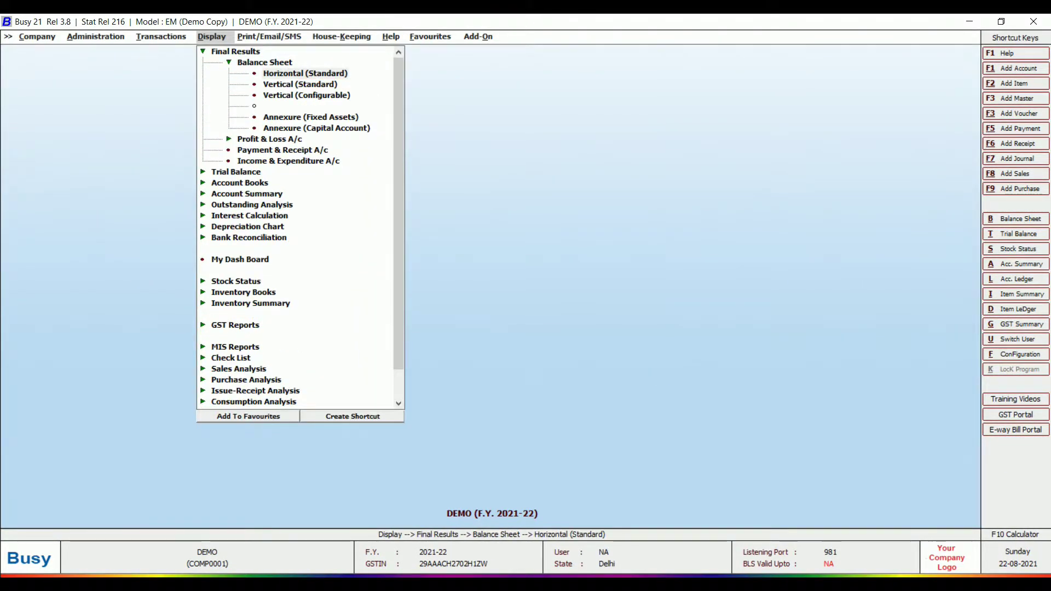
{"action": "key", "text": "Return"}
{"action": "key", "text": "Return"}
{"action": "key", "text": "Return"}
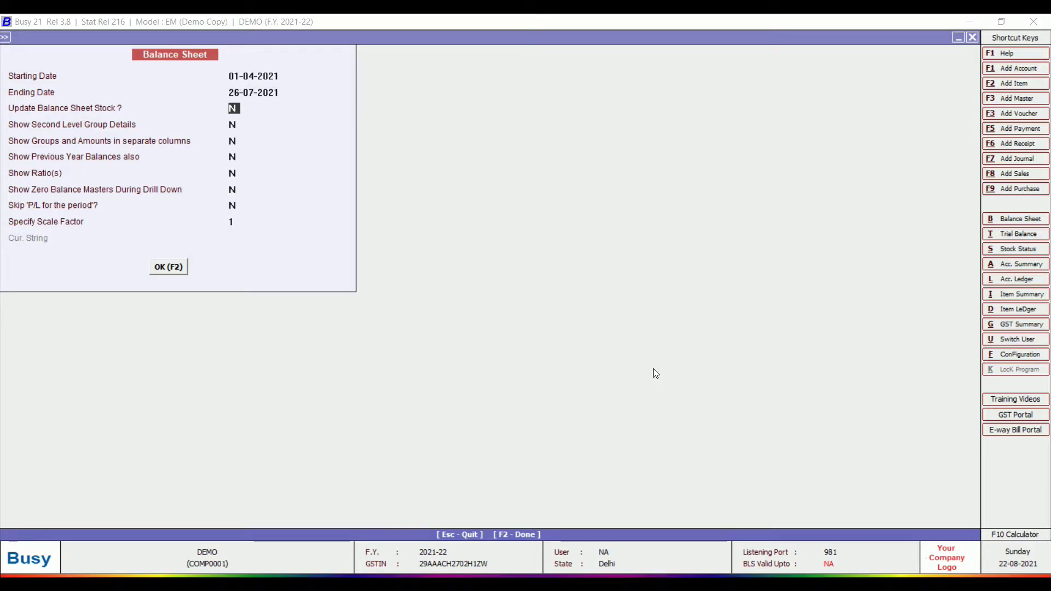
{"action": "key", "text": "Return"}
{"action": "key", "text": "F2"}
Drill down from Fixed Assets to the Plant & Machinery account's April entries, and close the reports when done
{"action": "key", "text": "Right"}
{"action": "key", "text": "Down"}
{"action": "key", "text": "Up"}
{"action": "key", "text": "Return"}
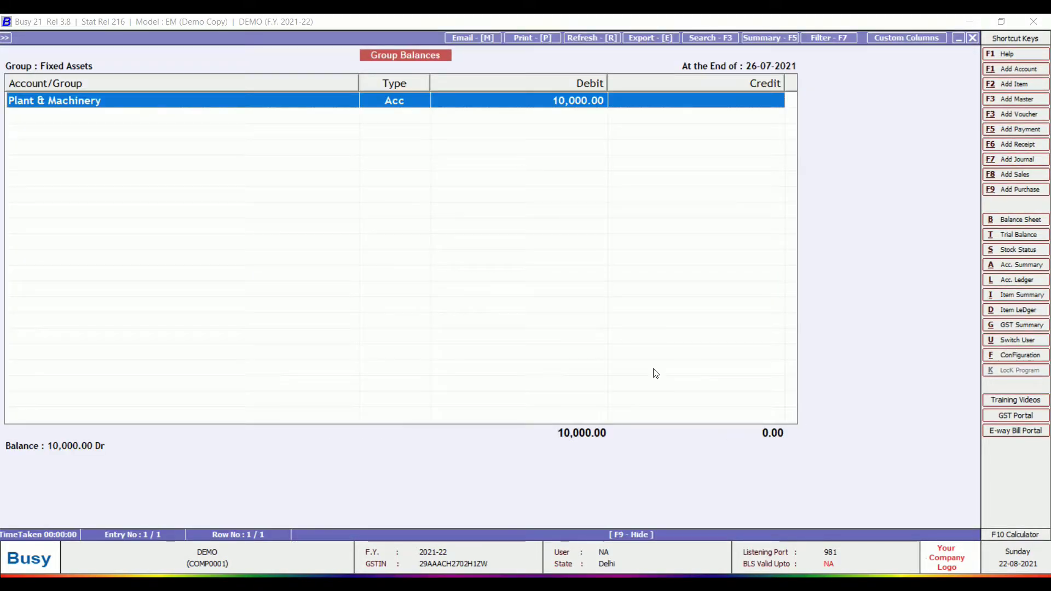
{"action": "key", "text": "Return"}
{"action": "key", "text": "Return"}
{"action": "key", "text": "Return"}
{"action": "key", "text": "Escape"}
{"action": "key", "text": "Escape"}
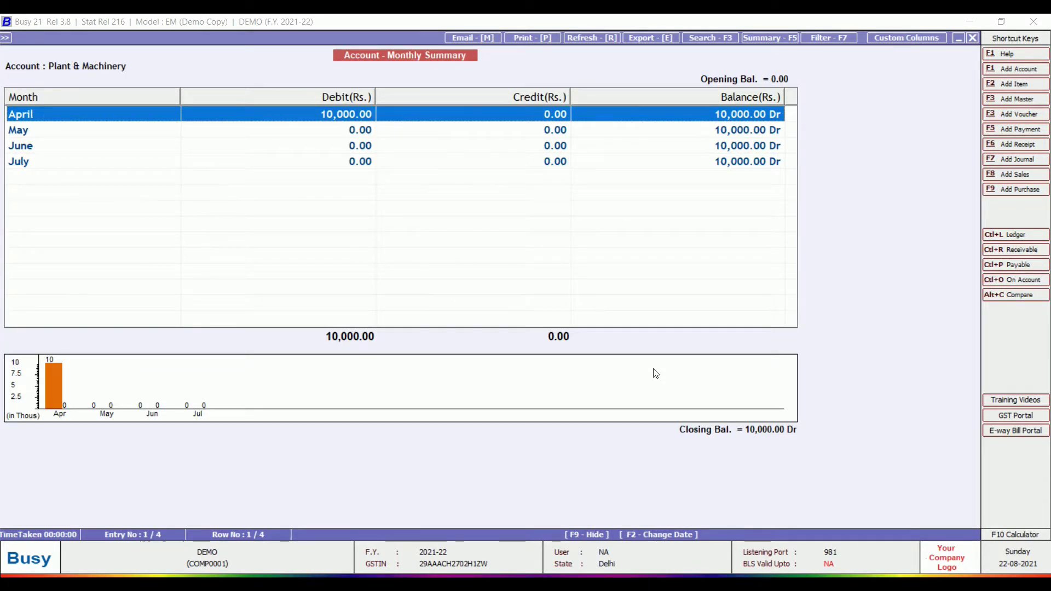
{"action": "key", "text": "Escape"}
{"action": "key", "text": "Escape"}
{"action": "key", "text": "Escape"}
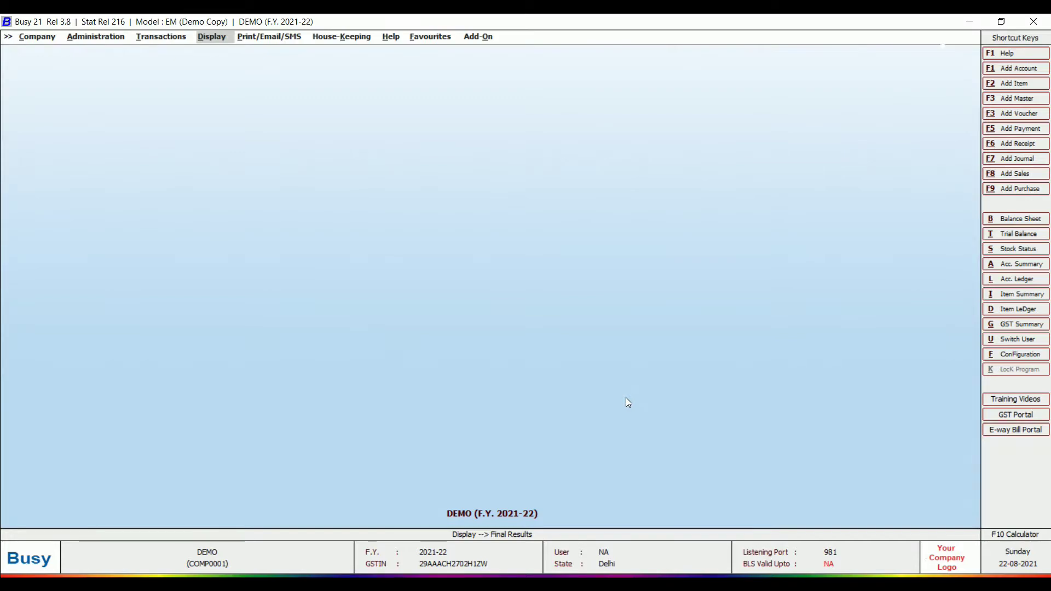
Start journal voucher A-555 in series Main dated 01-04-2021 with GST nature Registered Expense (B2B) and a debit first line
{"action": "key", "text": "alt+F7"}
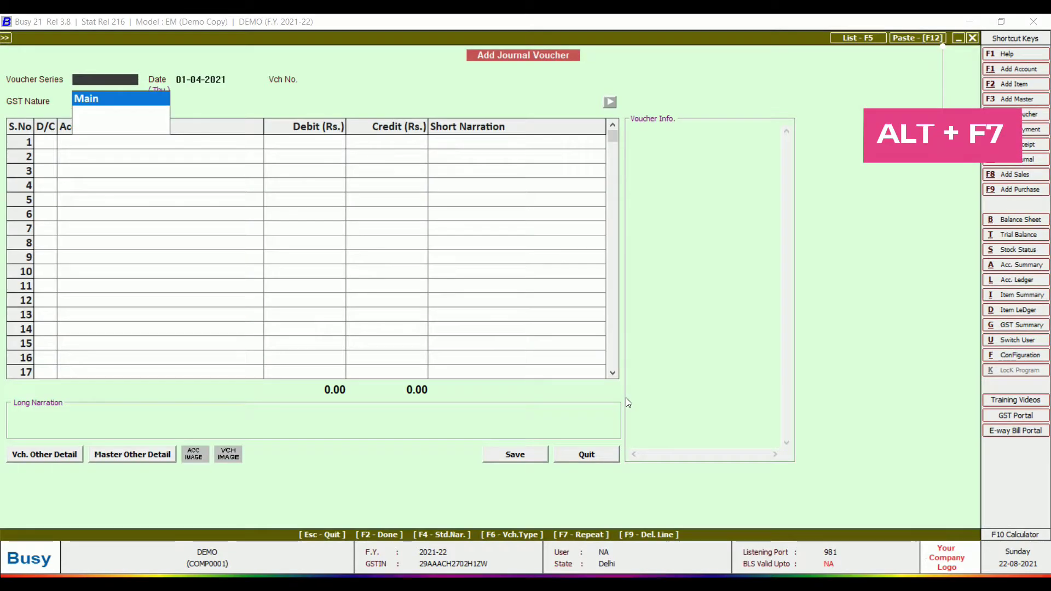
{"action": "key", "text": "Return"}
{"action": "key", "text": "Return"}
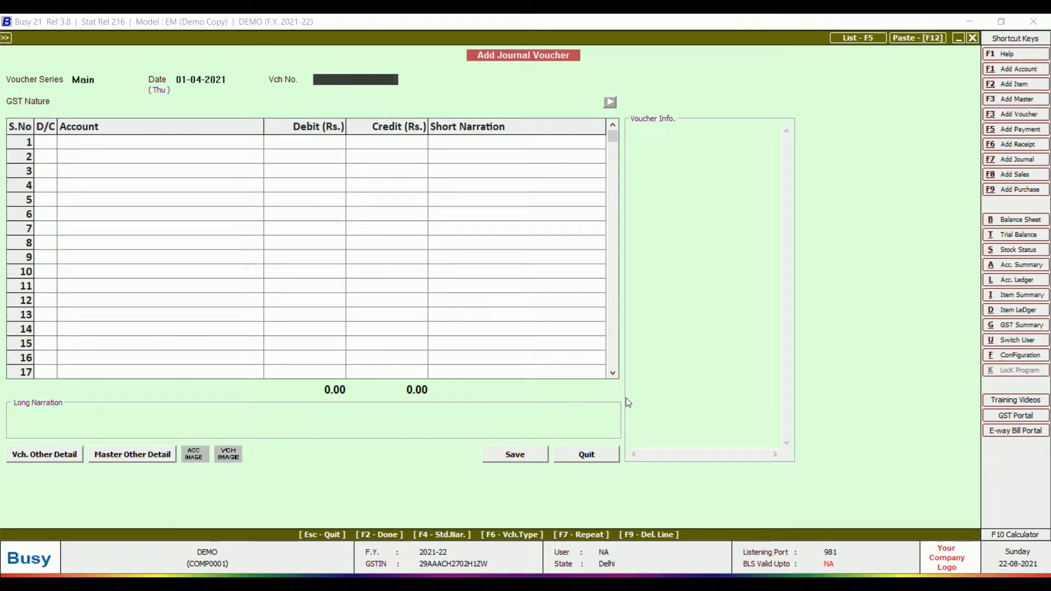
{"action": "type", "text": "A-555"}
{"action": "key", "text": "Return"}
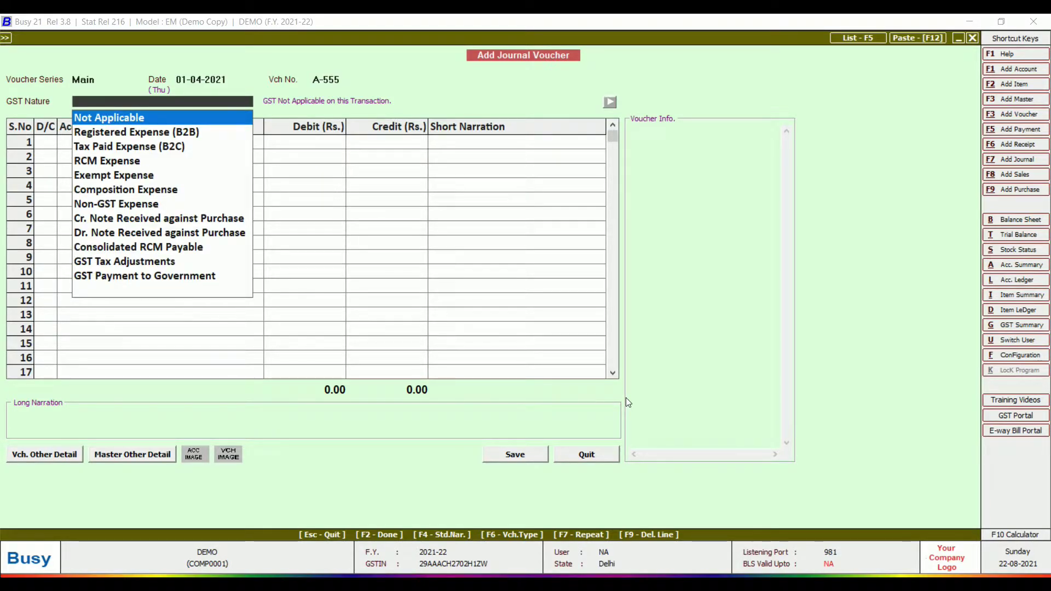
{"action": "key", "text": "Down"}
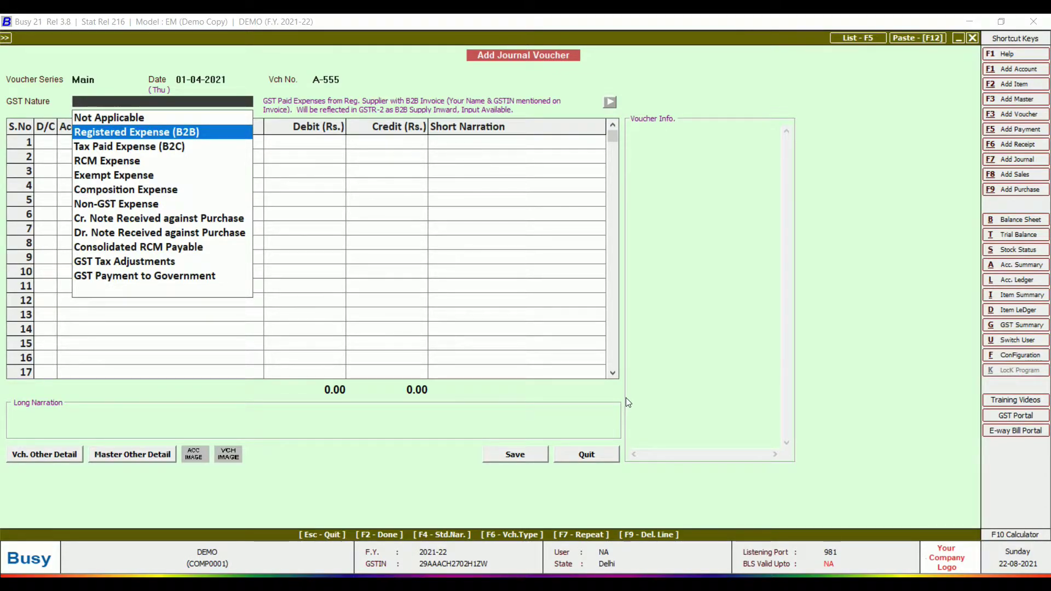
{"action": "key", "text": "Return"}
{"action": "key", "text": "Return"}
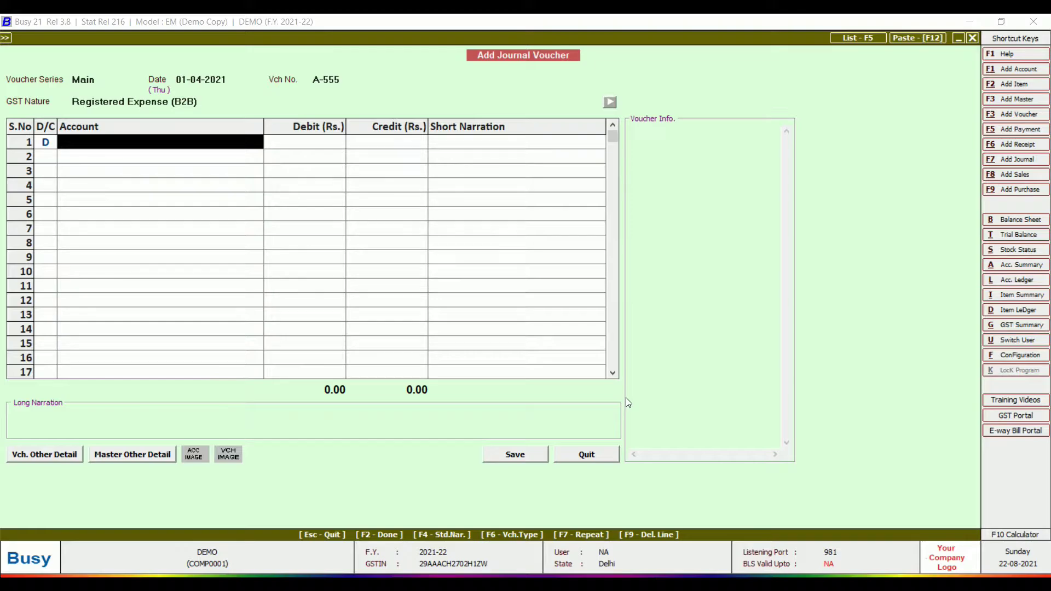
Create a new account named SCOOTER under the Fixed Assets group from the journal's first line
{"action": "key", "text": "alt+F1"}
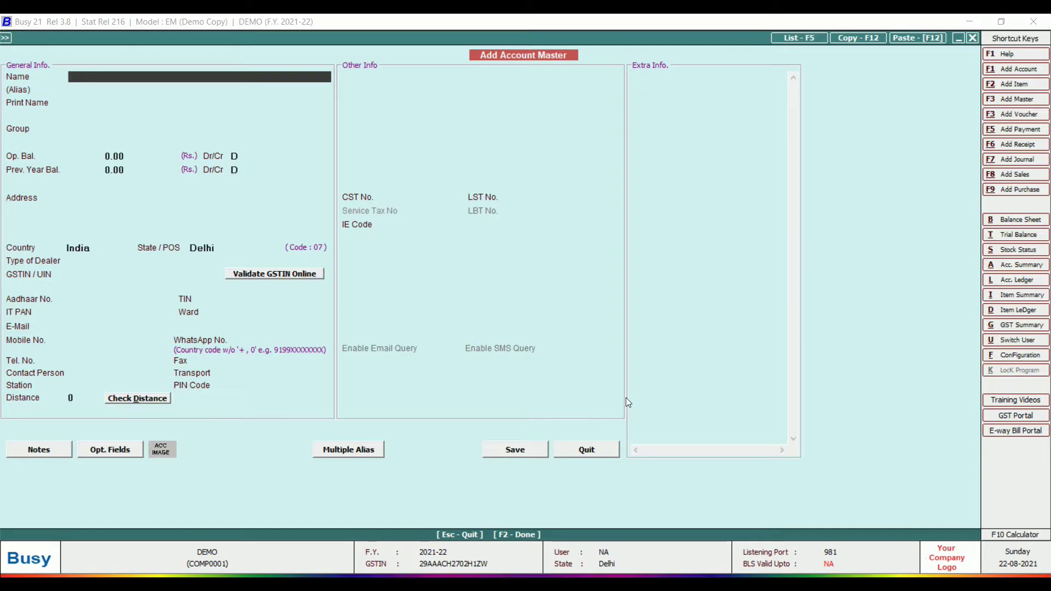
{"action": "type", "text": "TER"}
{"action": "key", "text": "Return"}
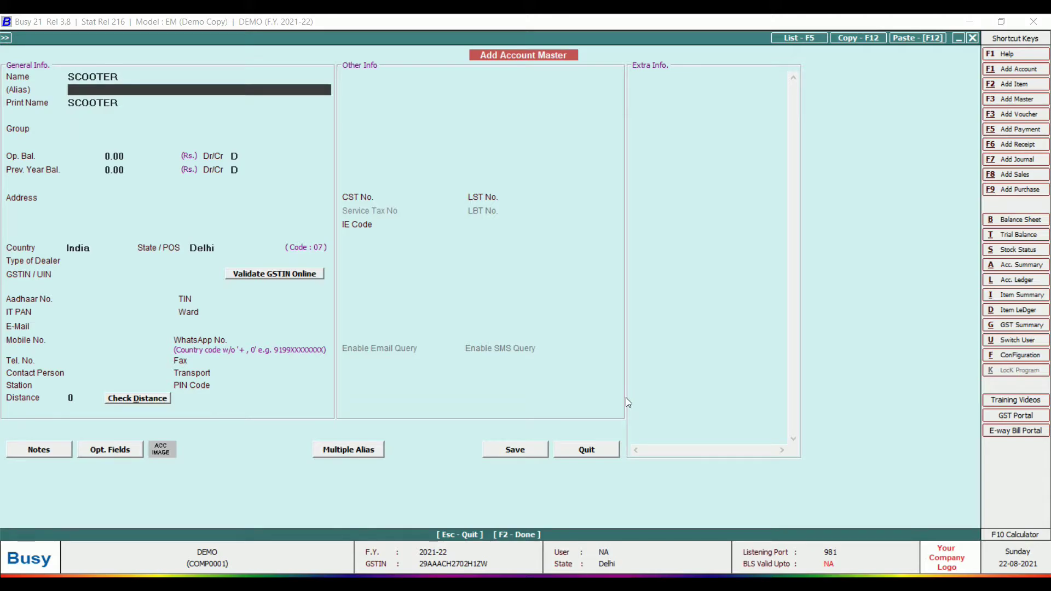
{"action": "key", "text": "Return"}
{"action": "key", "text": "Return"}
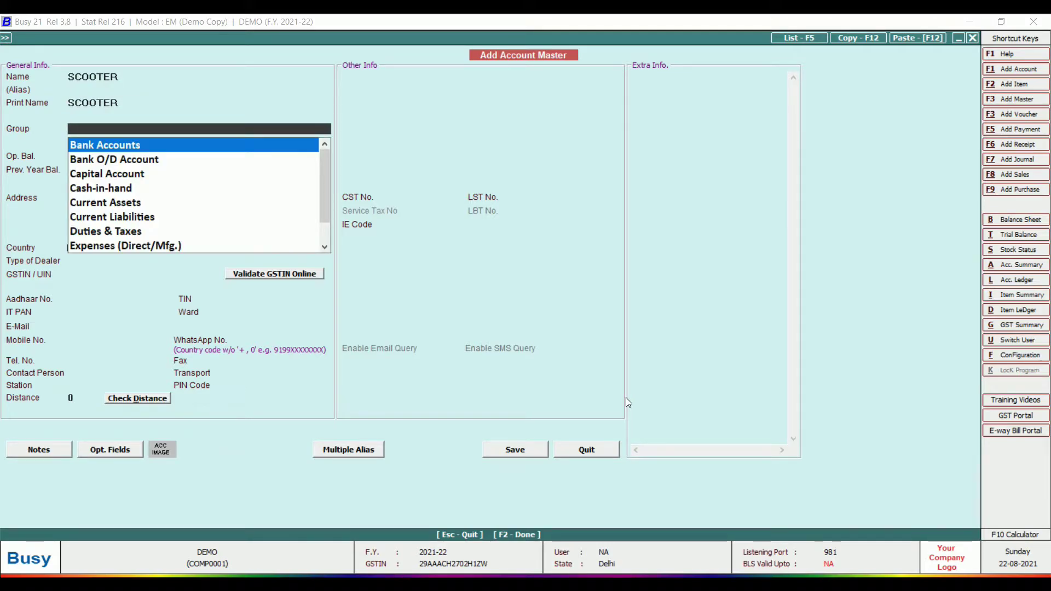
{"action": "type", "text": "FIXED"}
{"action": "key", "text": "Return"}
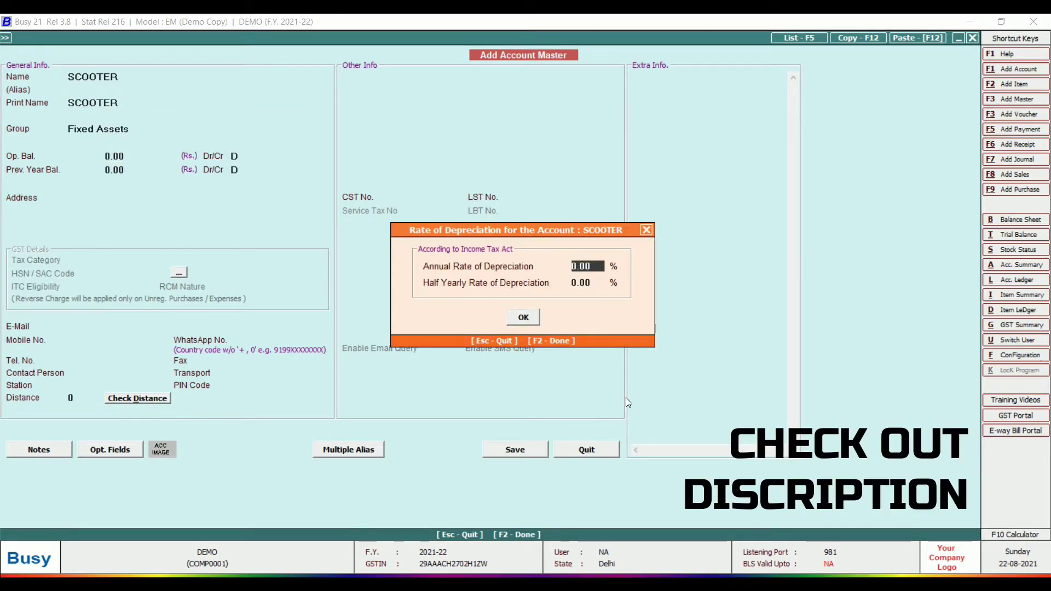
Set SCOOTER's depreciation to 10% annually and 5% half-yearly, leaving the opening and previous year balances at zero
{"action": "type", "text": "10"}
{"action": "key", "text": "Return"}
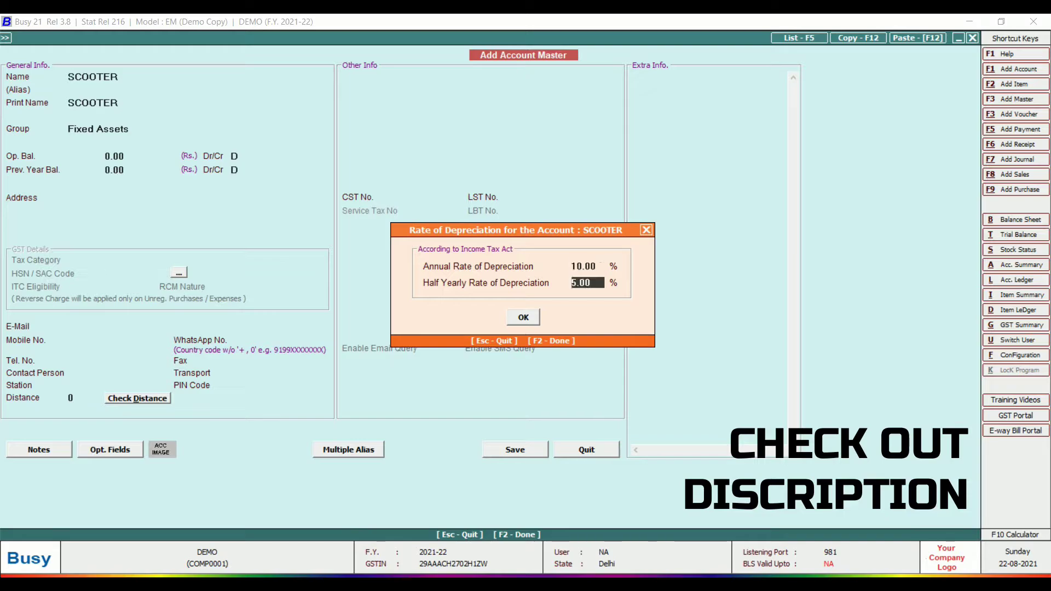
{"action": "key", "text": "Return"}
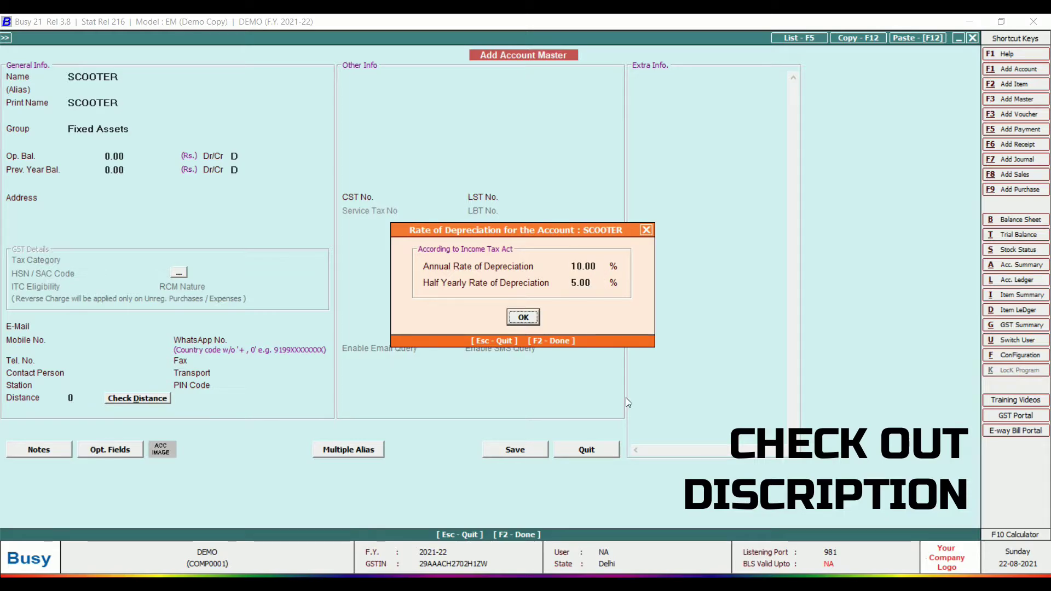
{"action": "key", "text": "Return"}
{"action": "key", "text": "Return"}
{"action": "key", "text": "Return"}
{"action": "key", "text": "Return"}
{"action": "key", "text": "Return"}
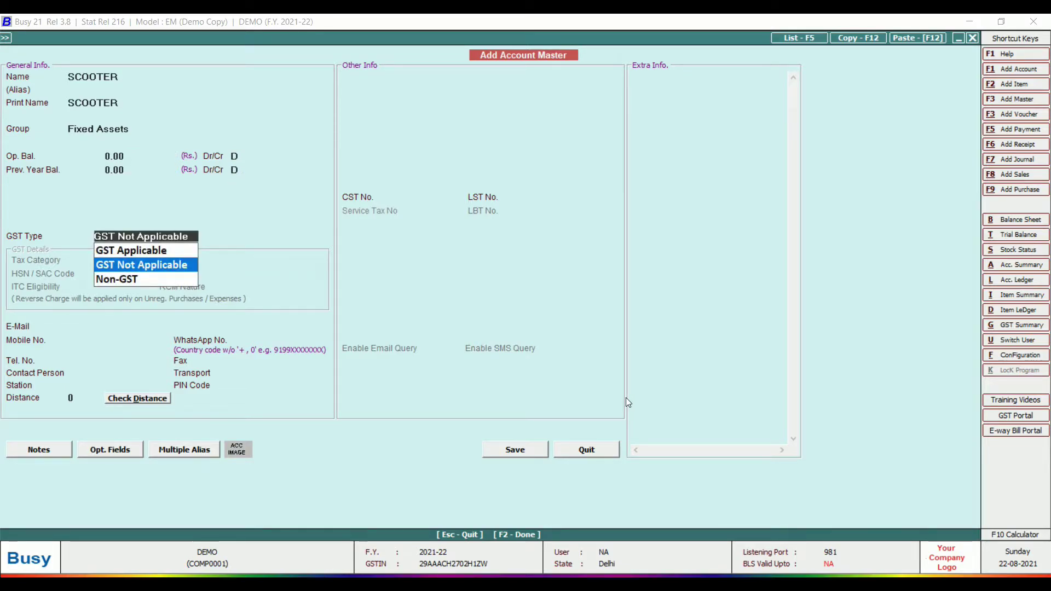
Make GST applicable on the SCOOTER account and set its tax category to GST 18%
{"action": "key", "text": "Up"}
{"action": "key", "text": "Return"}
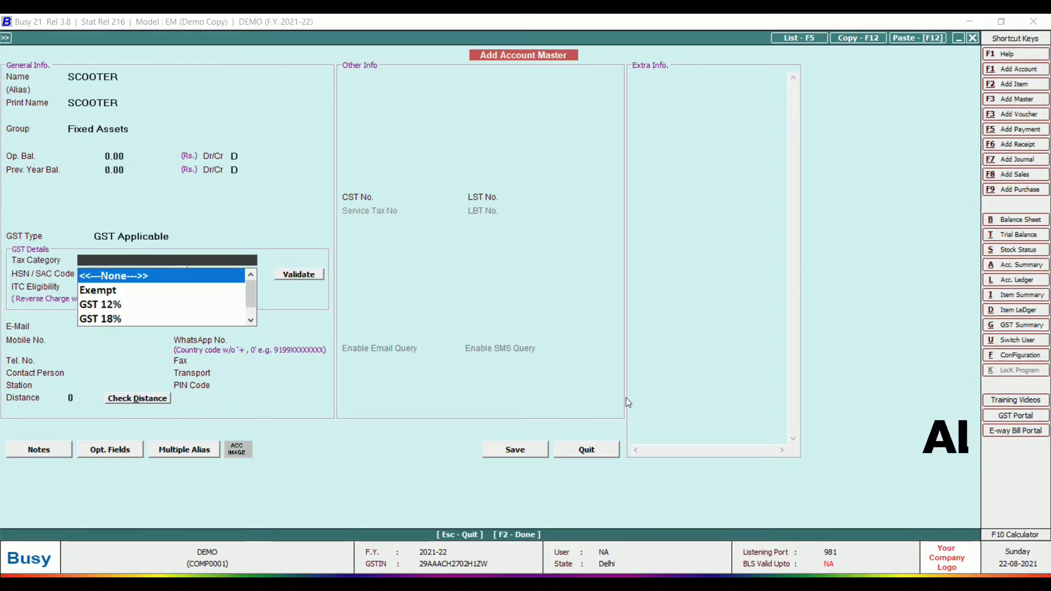
{"action": "key", "text": "Down"}
{"action": "key", "text": "Down"}
{"action": "key", "text": "Down"}
{"action": "key", "text": "Down"}
{"action": "key", "text": "Down"}
{"action": "key", "text": "Down"}
{"action": "key", "text": "Down"}
{"action": "key", "text": "Down"}
{"action": "key", "text": "Down"}
{"action": "key", "text": "Down"}
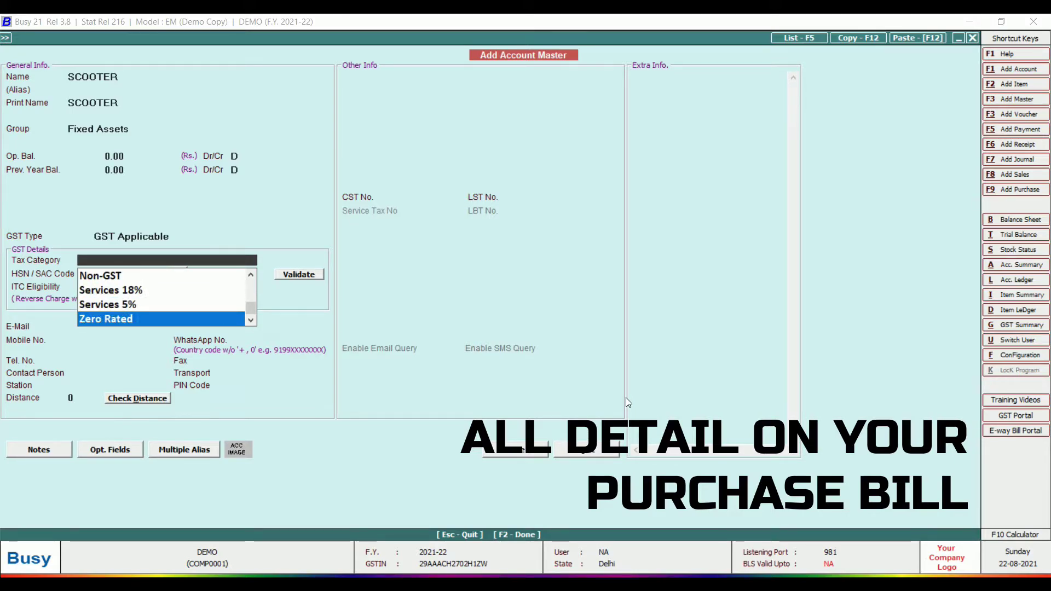
{"action": "key", "text": "Up"}
{"action": "key", "text": "Up"}
{"action": "key", "text": "Up"}
{"action": "key", "text": "Up"}
{"action": "key", "text": "Up"}
{"action": "key", "text": "Up"}
{"action": "key", "text": "Up"}
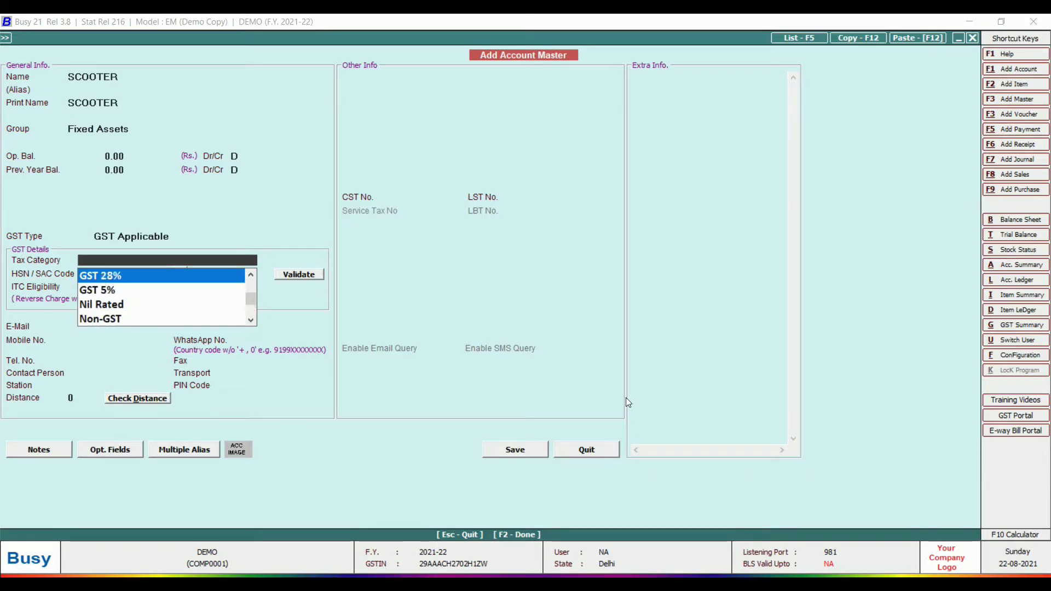
{"action": "key", "text": "Return"}
Set the SCOOTER account's HSN/SAC code to 44553388 and its ITC eligibility to Capital Goods
{"action": "type", "text": "44"}
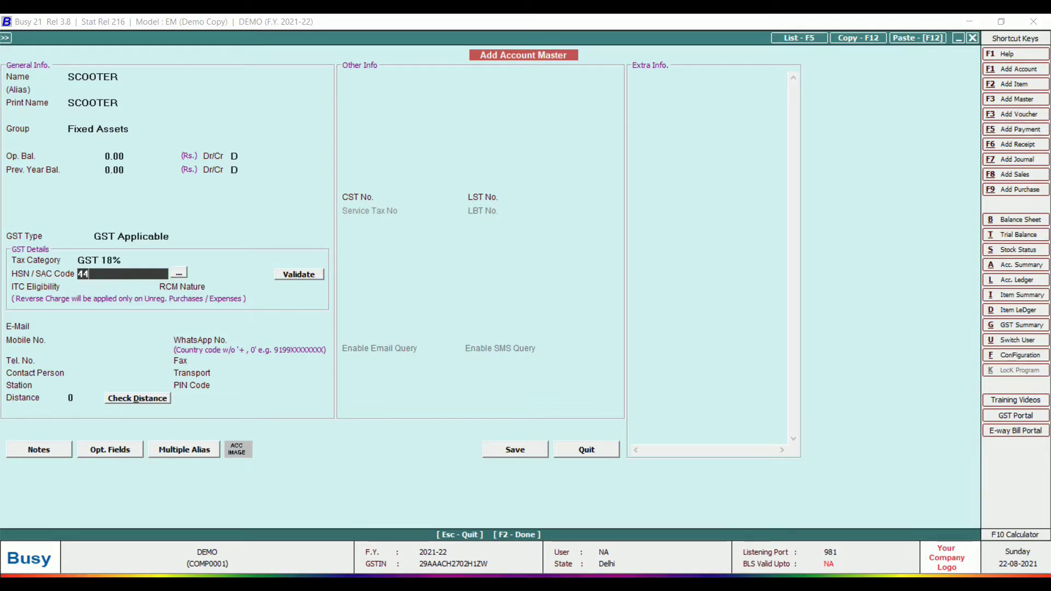
{"action": "type", "text": "553388"}
{"action": "key", "text": "Return"}
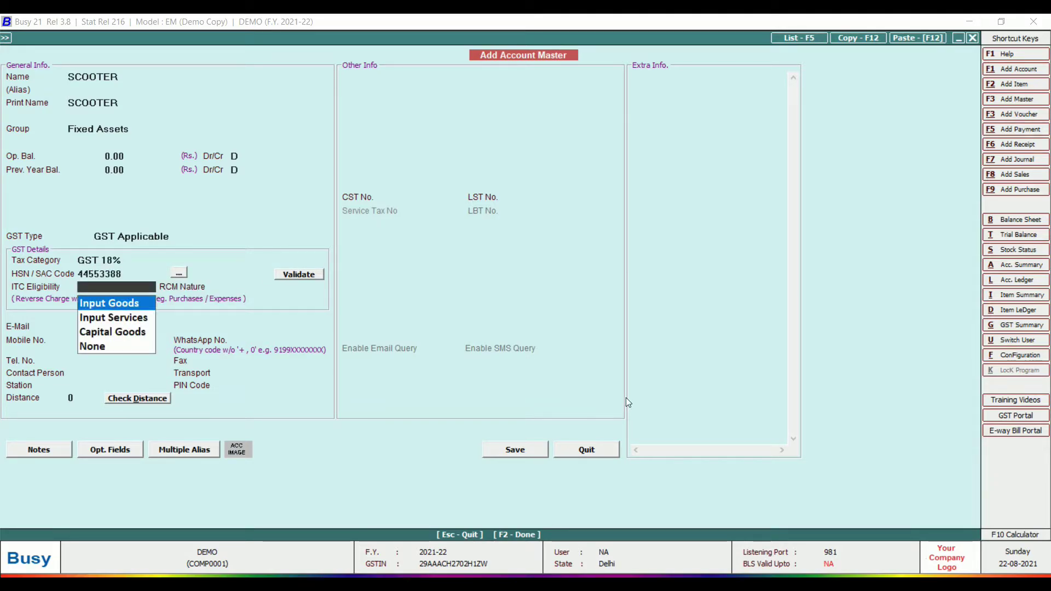
{"action": "key", "text": "Down"}
{"action": "key", "text": "Down"}
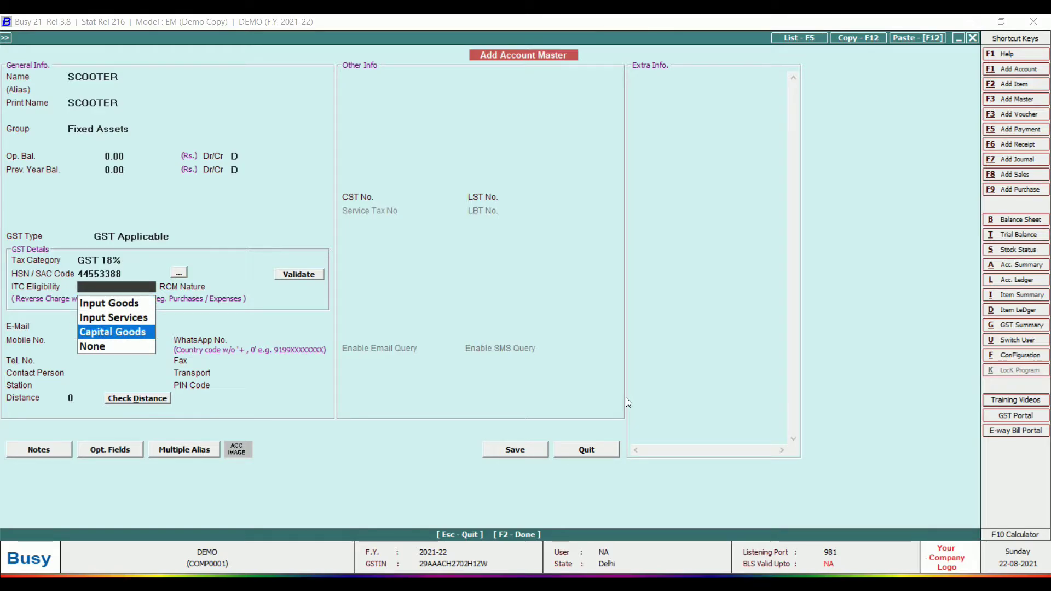
{"action": "key", "text": "Return"}
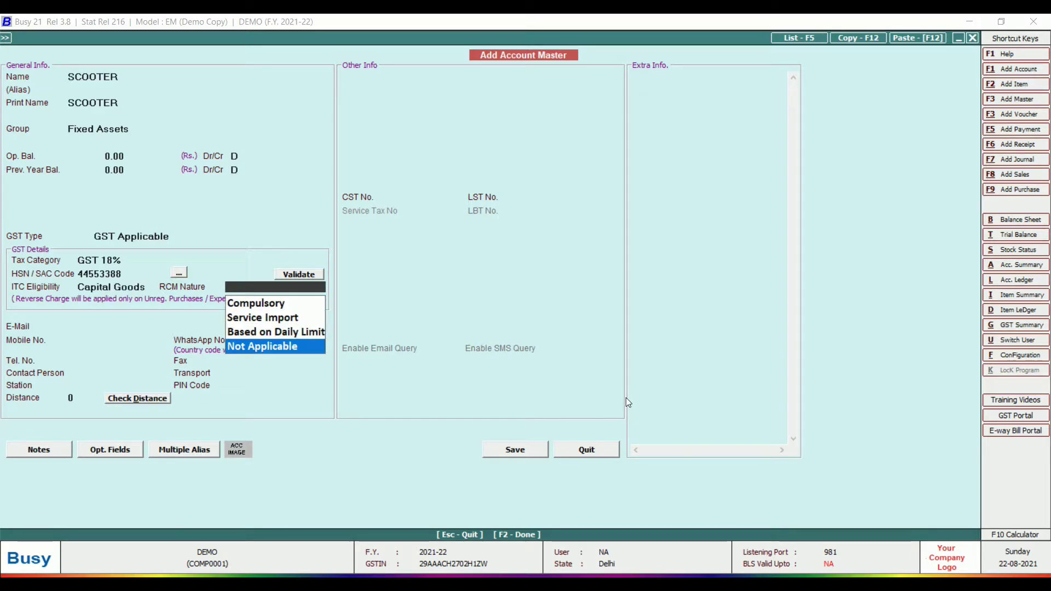
Keep the RCM nature as Not Applicable, leave the contact details blank, and save the SCOOTER account into the journal line
{"action": "key", "text": "Return"}
{"action": "key", "text": "Return"}
{"action": "key", "text": "Return"}
{"action": "key", "text": "Return"}
{"action": "key", "text": "Return"}
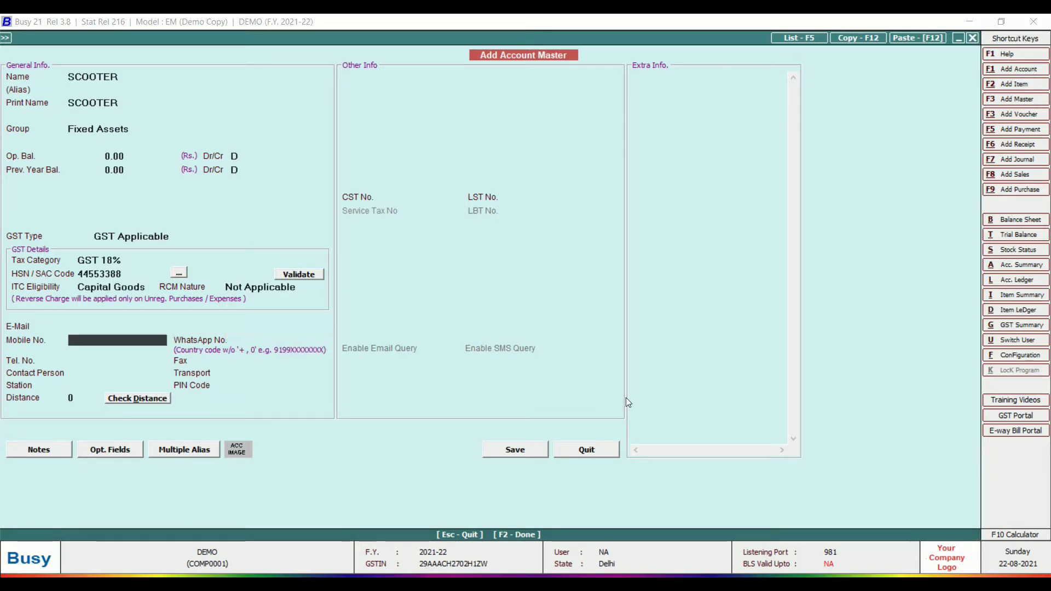
{"action": "key", "text": "F2"}
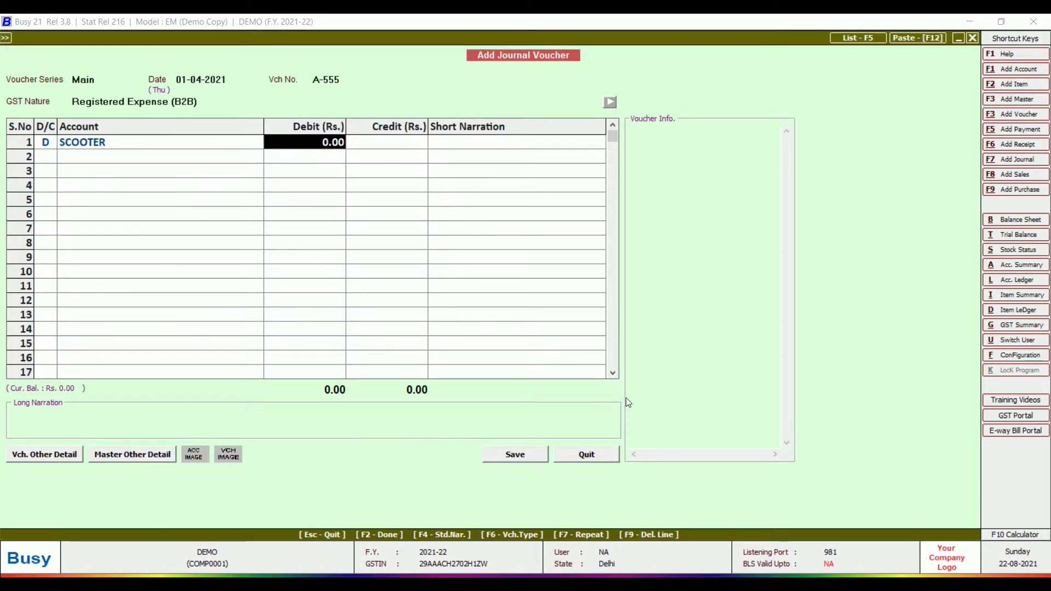
Debit SCOOTER with 78,000 without a short narration and mark the journal's second line as a debit
{"action": "type", "text": "78"}
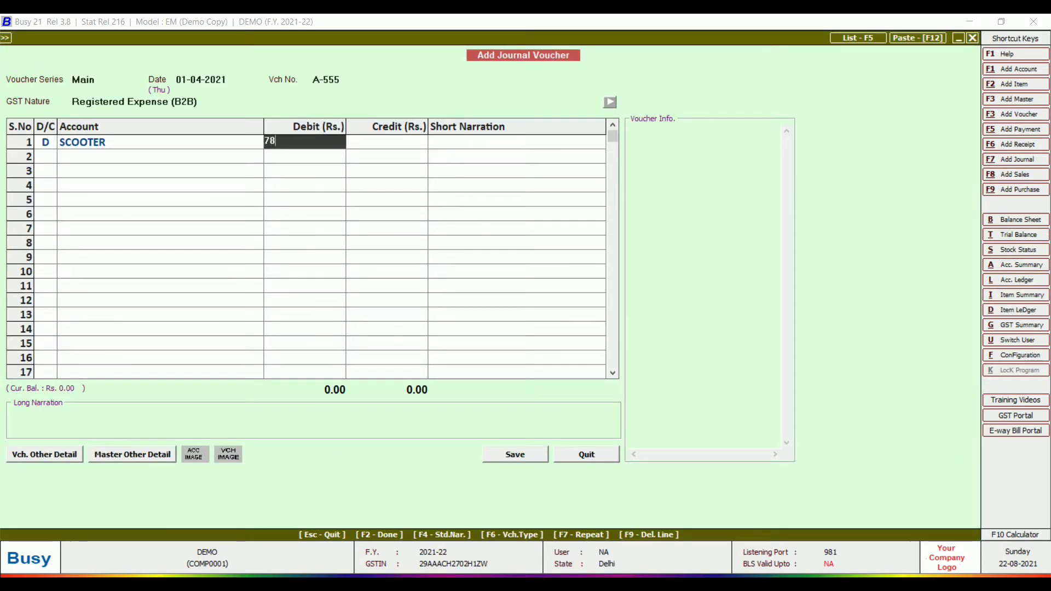
{"action": "type", "text": ",00000"}
{"action": "key", "text": "Return"}
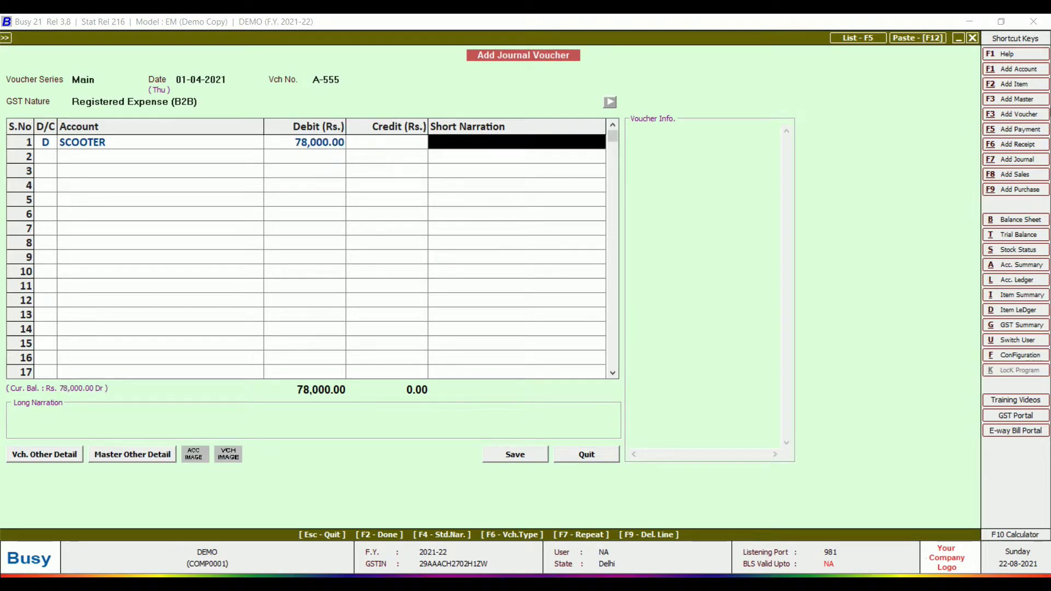
{"action": "key", "text": "Return"}
{"action": "type", "text": "D"}
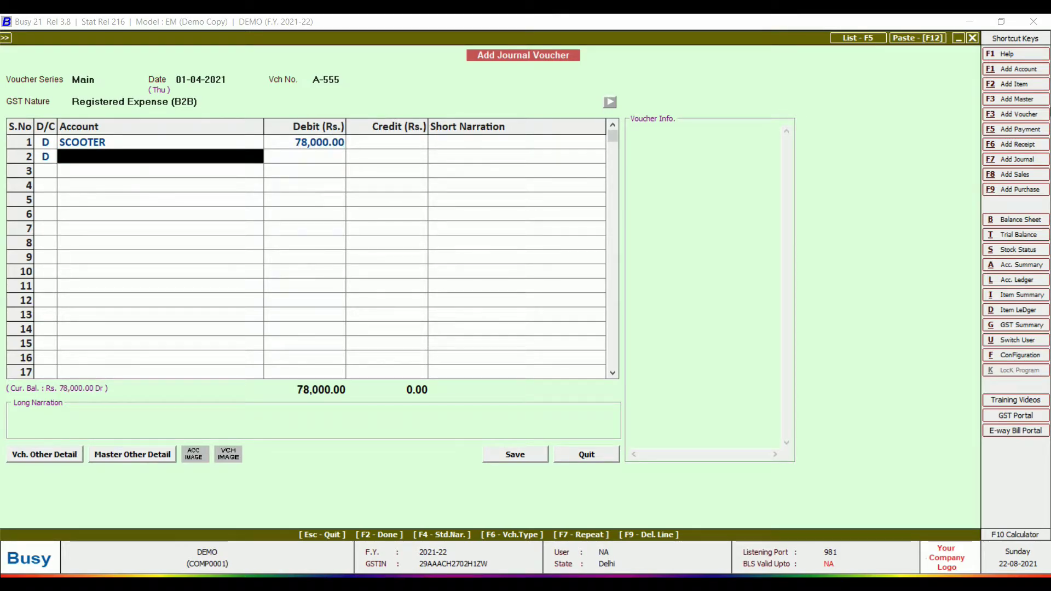
Debit CGST Input and SGST Input with 7,020 each on the journal's second and third lines
{"action": "type", "text": "cGST"}
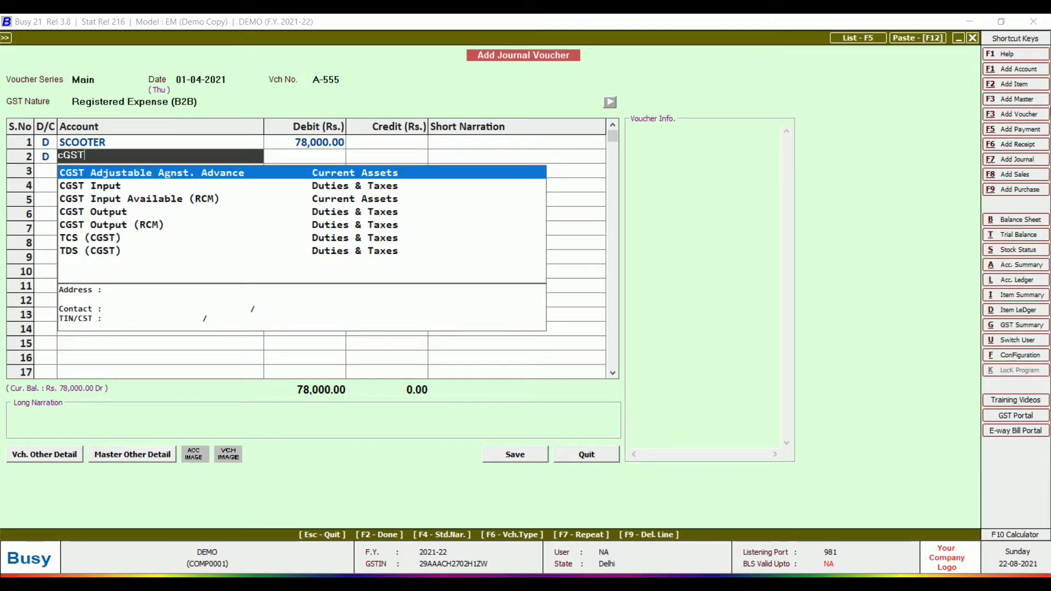
{"action": "key", "text": "Down"}
{"action": "key", "text": "Return"}
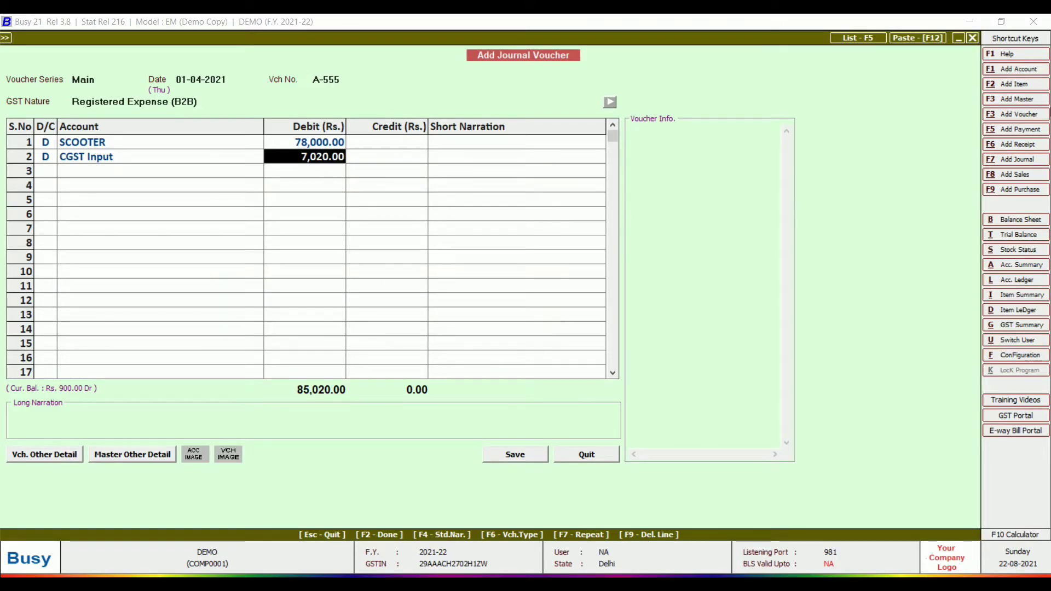
{"action": "key", "text": "Return"}
{"action": "key", "text": "Return"}
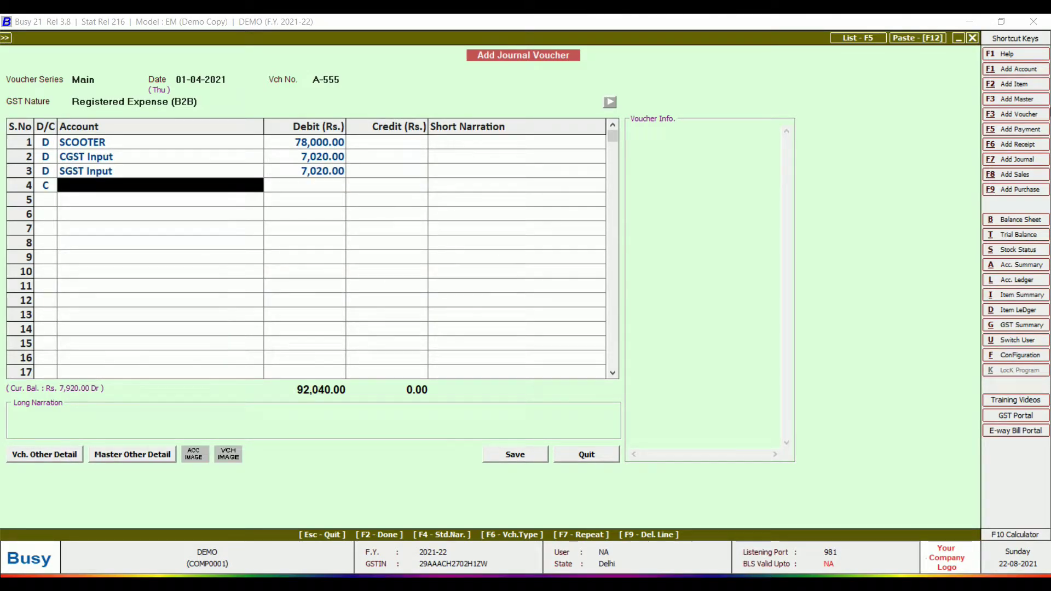
Credit ALOK & CO. with 92,040 on the journal's fourth line
{"action": "type", "text": "ALOK"}
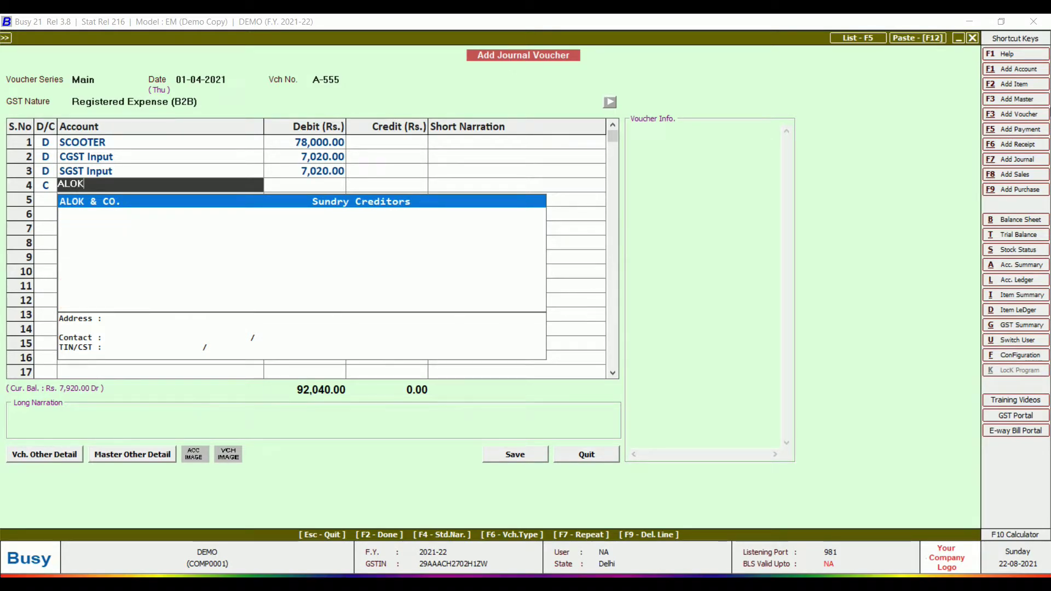
{"action": "key", "text": "Return"}
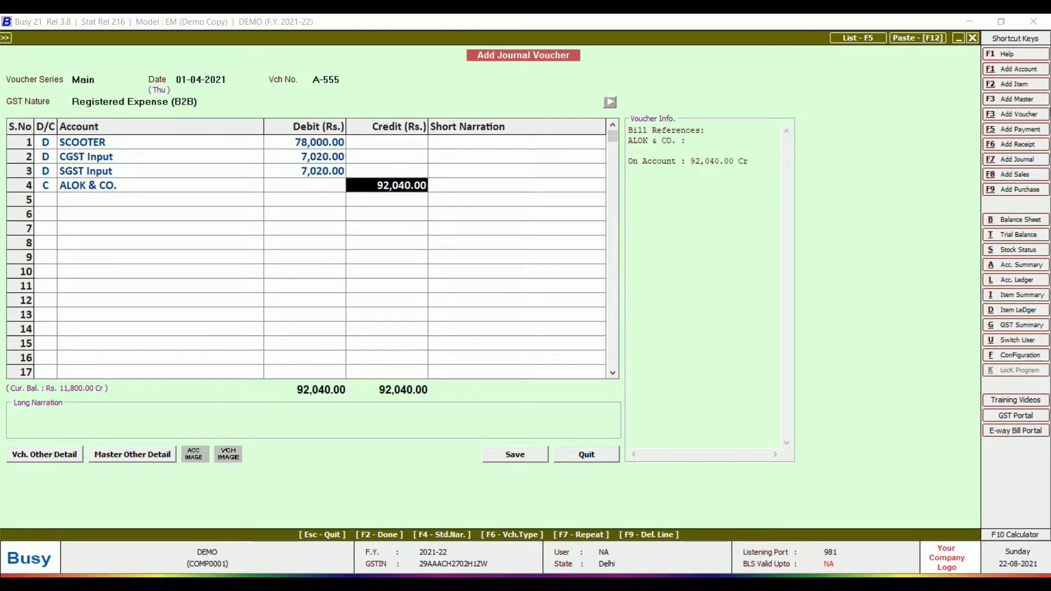
{"action": "key", "text": "Return"}
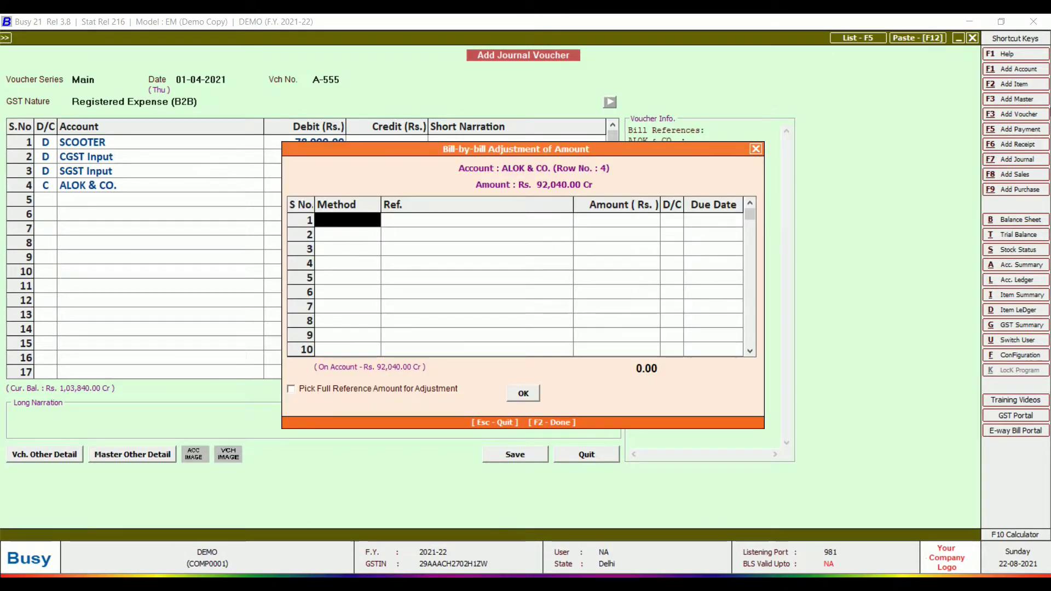
Leave the amount for ALOK & CO. without bill-by-bill references and keep the voucher's long narration blank
{"action": "key", "text": "Return"}
{"action": "key", "text": "Return"}
{"action": "key", "text": "Return"}
{"action": "key", "text": "Return"}
{"action": "key", "text": "Return"}
{"action": "key", "text": "Return"}
{"action": "key", "text": "Return"}
{"action": "key", "text": "Return"}
{"action": "key", "text": "Return"}
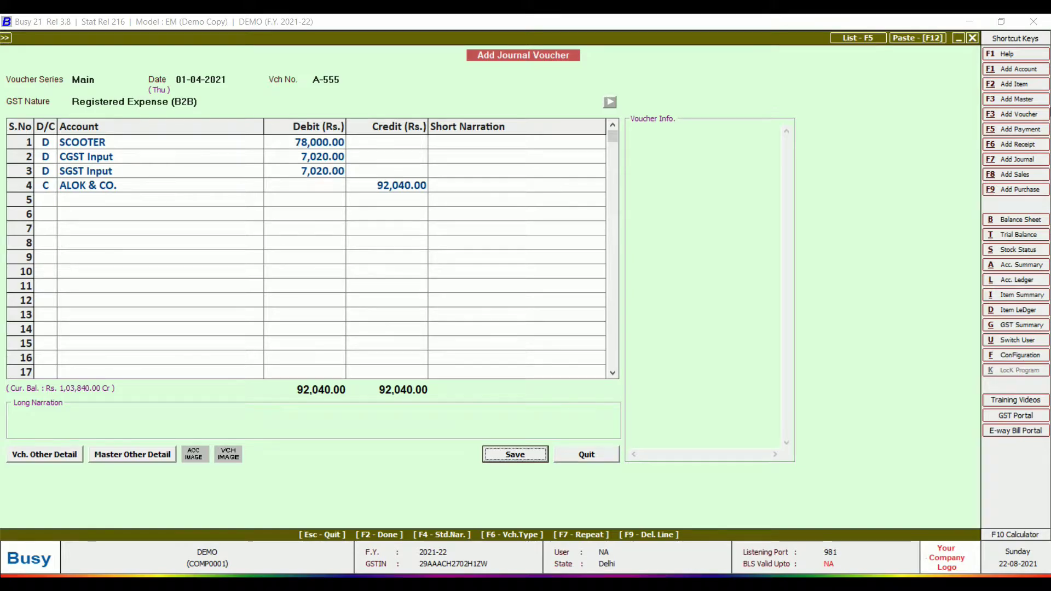
Save the journal and enter purchase invoice number A-555 for SCOOTER in the registered expense details, keeping the bill date and HSN code
{"action": "key", "text": "Return"}
{"action": "key", "text": "Return"}
{"action": "type", "text": "a"}
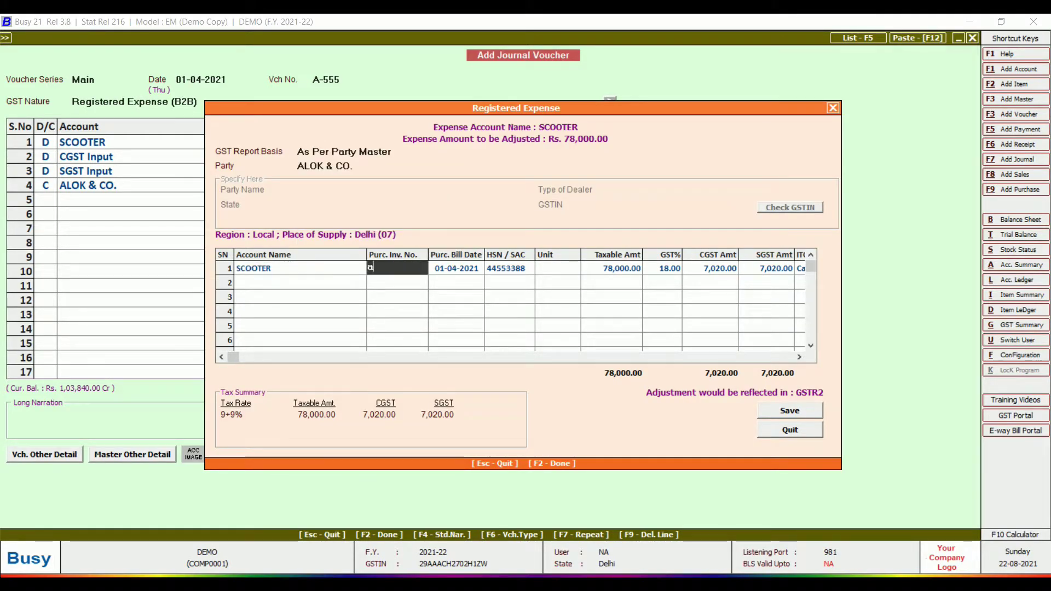
{"action": "type", "text": "-555"}
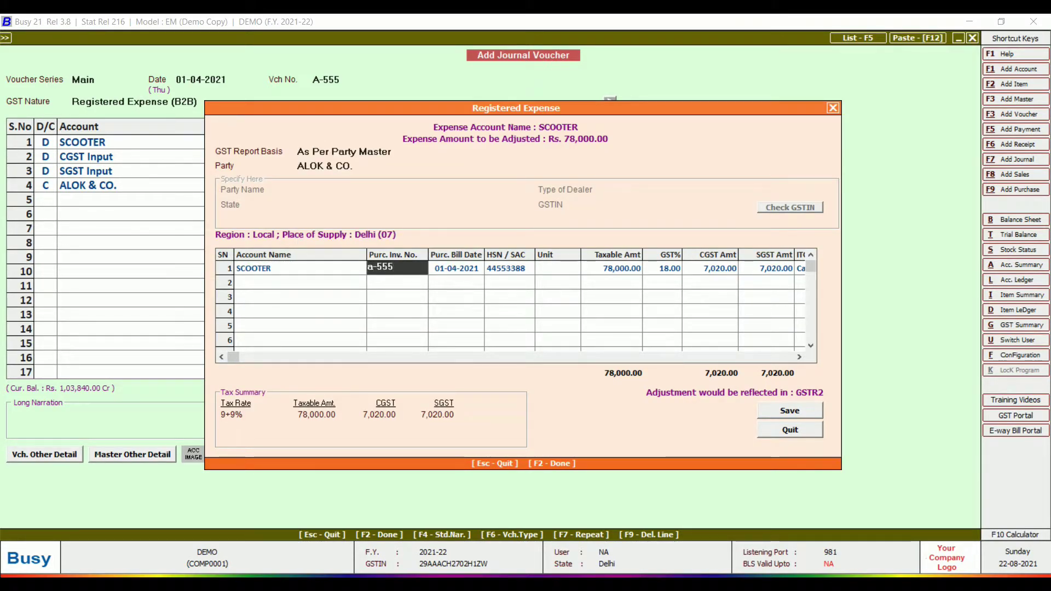
{"action": "key", "text": "Return"}
{"action": "key", "text": "Return"}
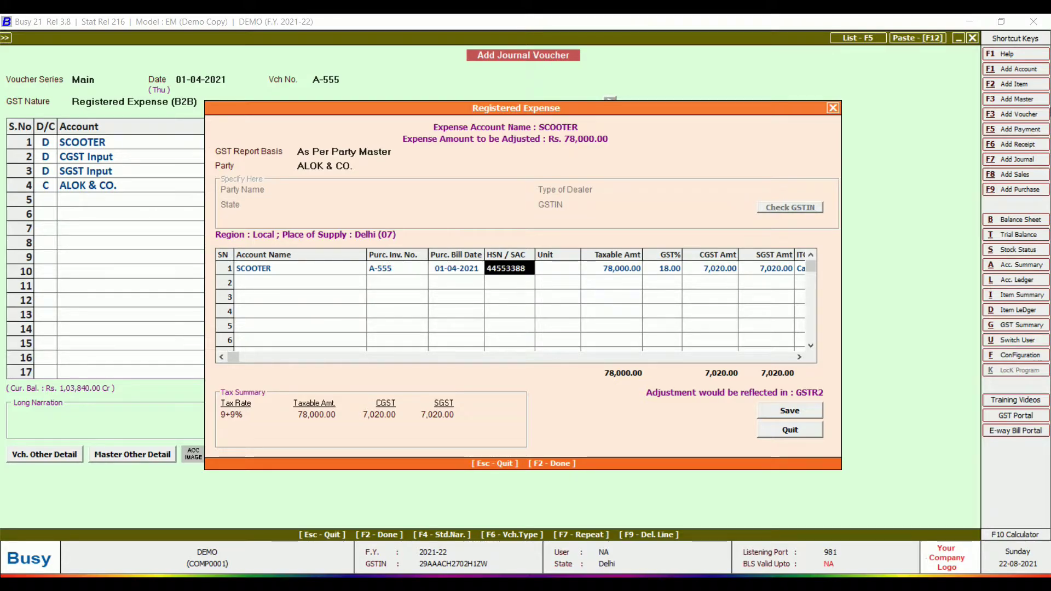
{"action": "key", "text": "Return"}
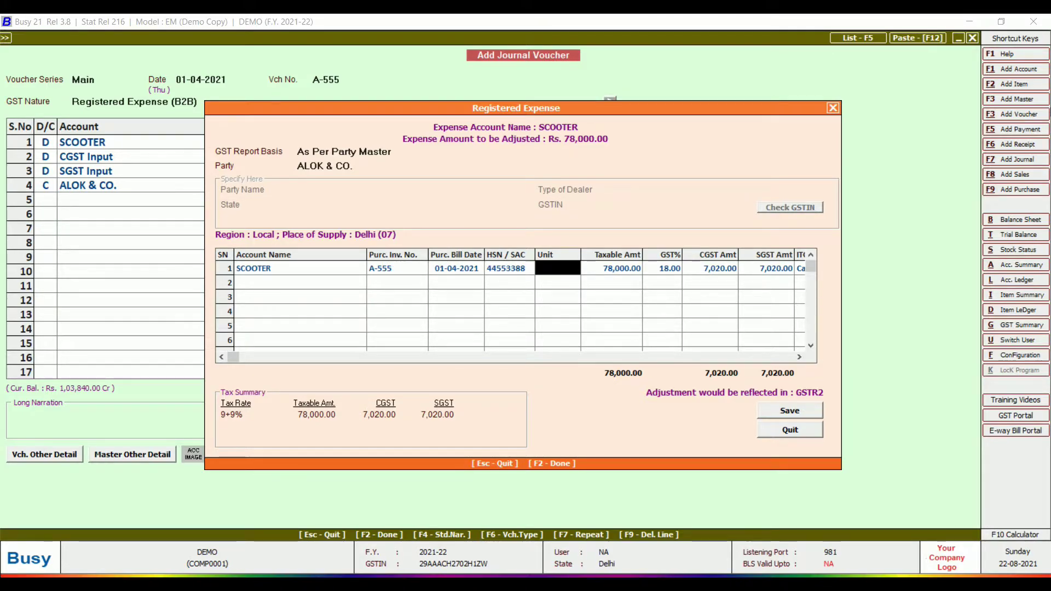
Set the SCOOTER line's unit to NOS, keeping the taxable amount of 78,000 and the Capital Goods ITC eligibility
{"action": "type", "text": "nO"}
{"action": "key", "text": "Return"}
{"action": "key", "text": "Return"}
{"action": "key", "text": "Return"}
{"action": "key", "text": "Return"}
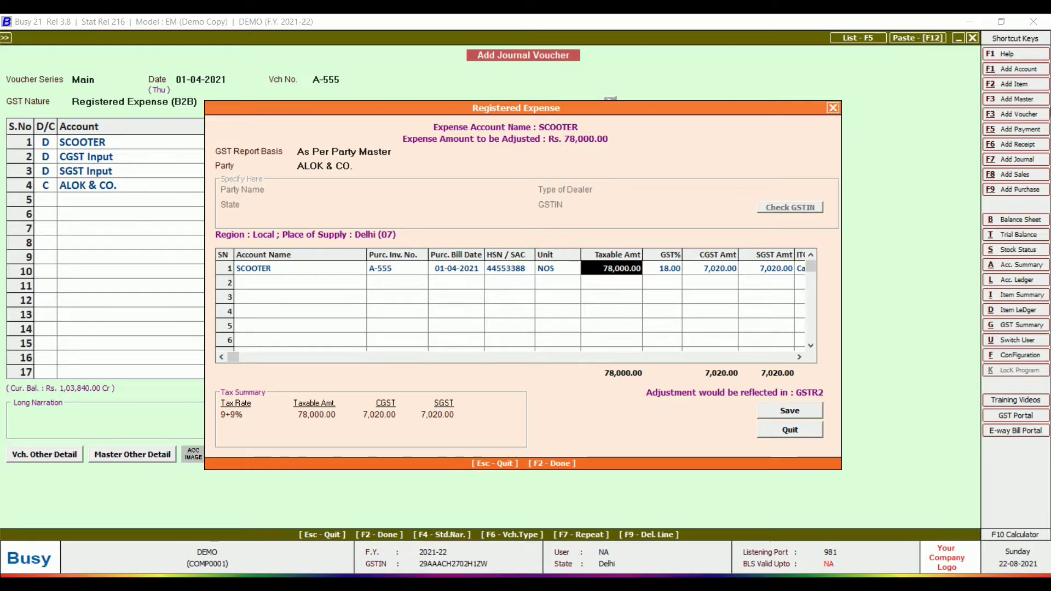
{"action": "key", "text": "Return"}
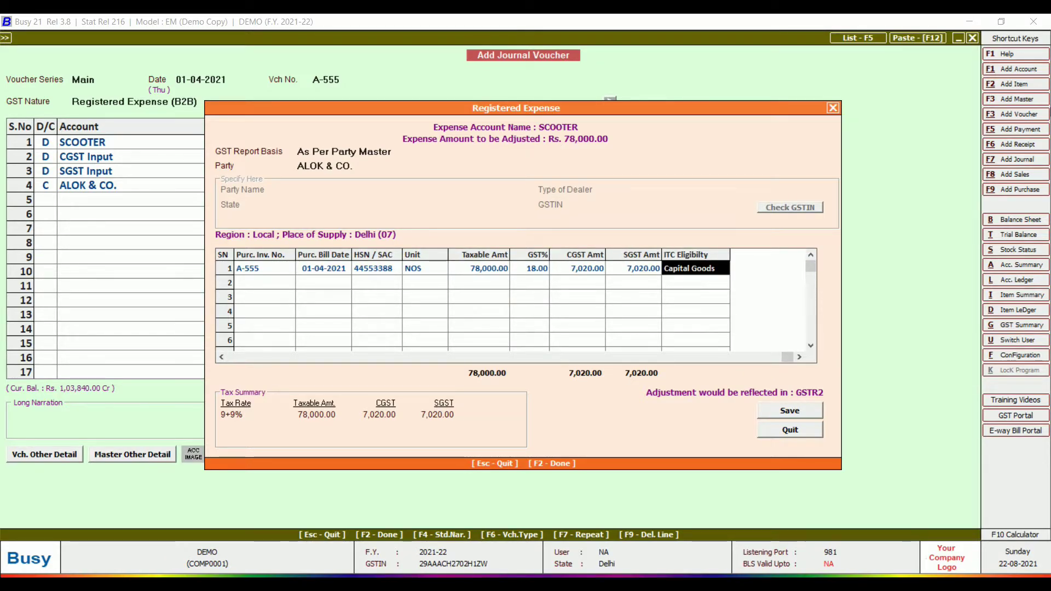
{"action": "key", "text": "Return"}
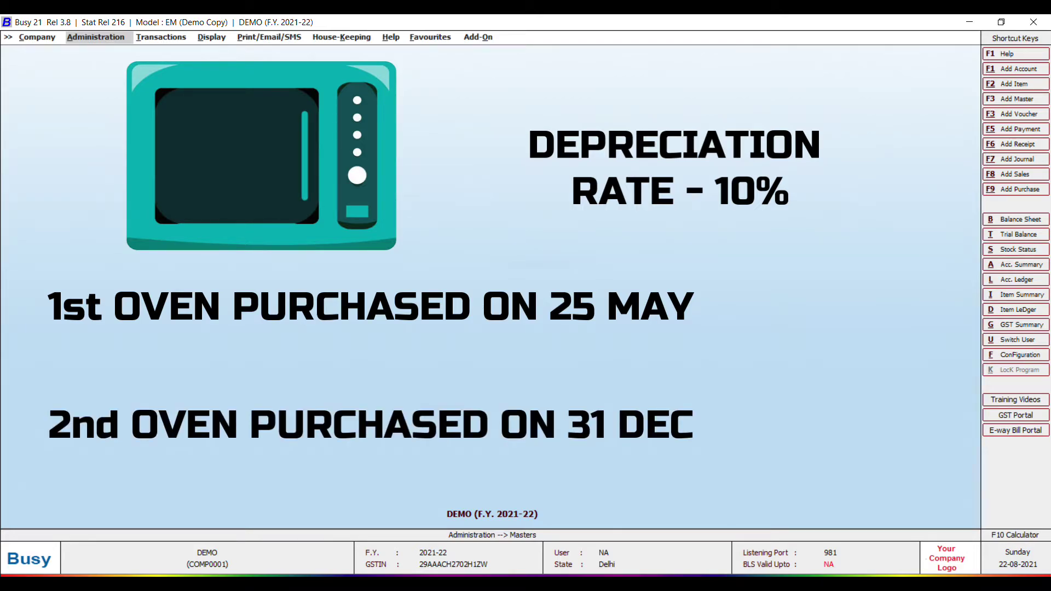
Open the calculator's date difference calculation and set its start date to 25 May 2021
{"action": "key", "text": "F10"}
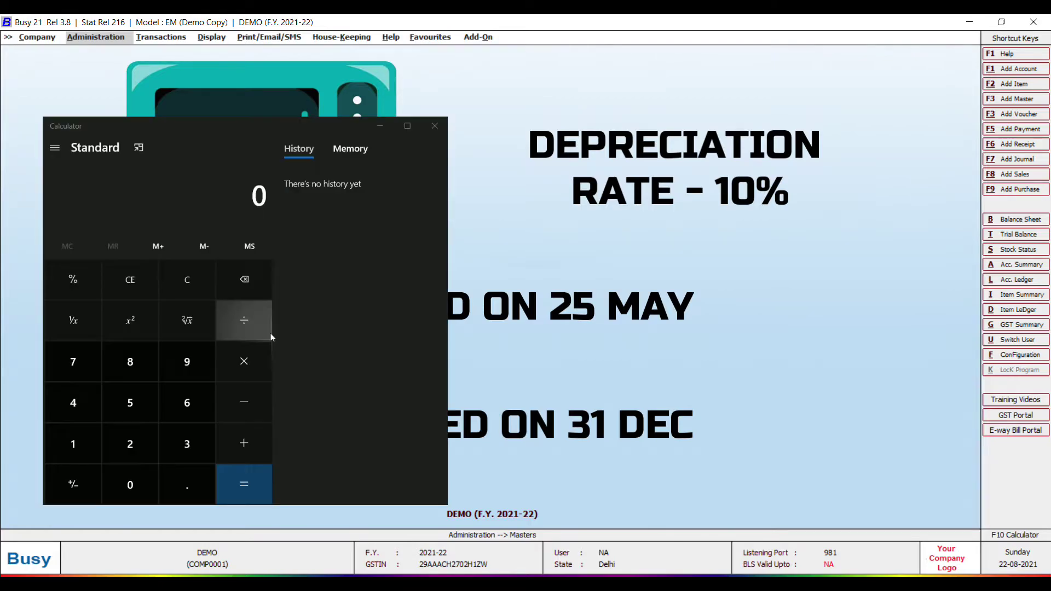
{"action": "left_click", "coordinate": [55, 148]}
{"action": "left_click", "coordinate": [94, 297]}
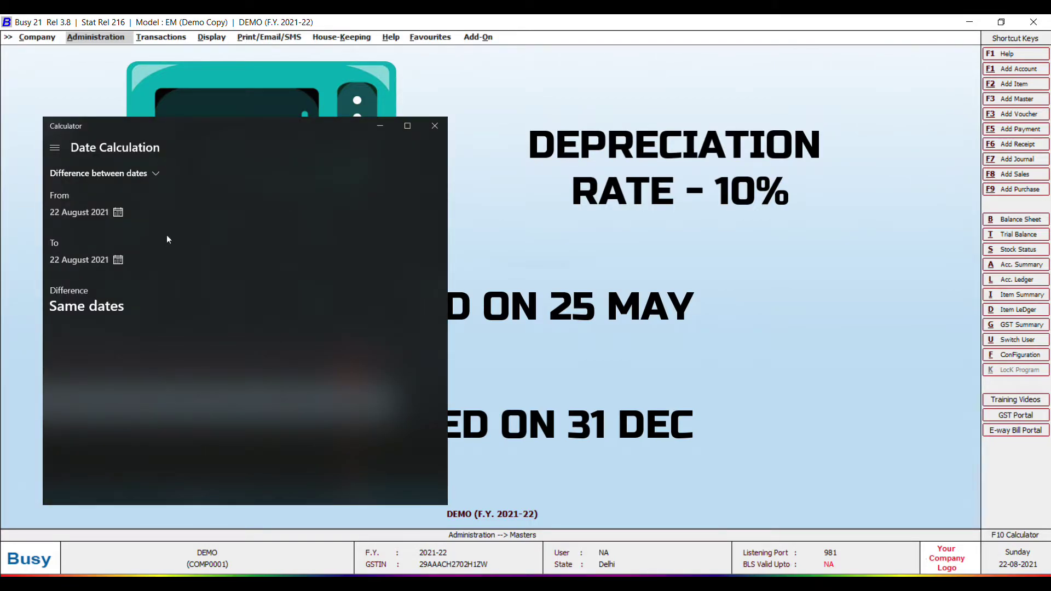
{"action": "left_click", "coordinate": [124, 212]}
{"action": "left_click", "coordinate": [206, 213]}
{"action": "left_click", "coordinate": [207, 213]}
{"action": "left_click", "coordinate": [207, 213]}
{"action": "left_click", "coordinate": [93, 361]}
Set the end date of the date difference calculation to 31 March 2022
{"action": "left_click", "coordinate": [104, 326]}
{"action": "left_click", "coordinate": [237, 213]}
{"action": "left_click", "coordinate": [237, 214]}
{"action": "left_click", "coordinate": [237, 213]}
{"action": "left_click", "coordinate": [236, 214]}
{"action": "left_click", "coordinate": [237, 213]}
{"action": "left_click", "coordinate": [236, 213]}
{"action": "left_click", "coordinate": [236, 214]}
{"action": "left_click", "coordinate": [150, 358]}
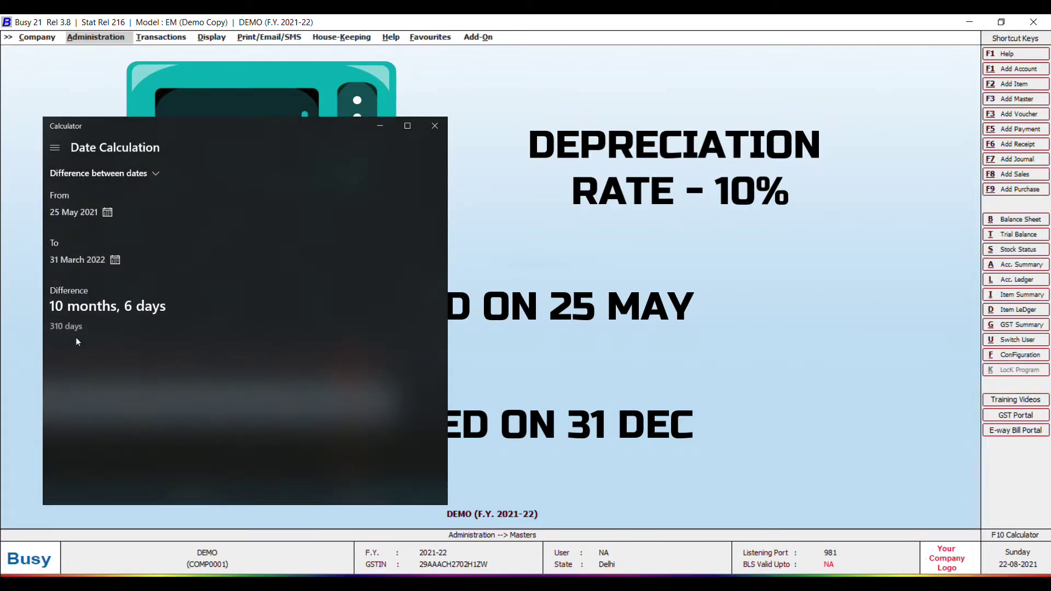
Change the start date of the date difference calculation to 31 December 2021 for the second oven
{"action": "left_click", "coordinate": [125, 213]}
{"action": "left_click", "coordinate": [237, 215]}
{"action": "left_click", "coordinate": [237, 214]}
{"action": "left_click", "coordinate": [237, 215]}
{"action": "left_click", "coordinate": [237, 215]}
{"action": "left_click", "coordinate": [237, 215]}
{"action": "left_click", "coordinate": [237, 214]}
{"action": "left_click", "coordinate": [237, 215]}
{"action": "left_click", "coordinate": [173, 366]}
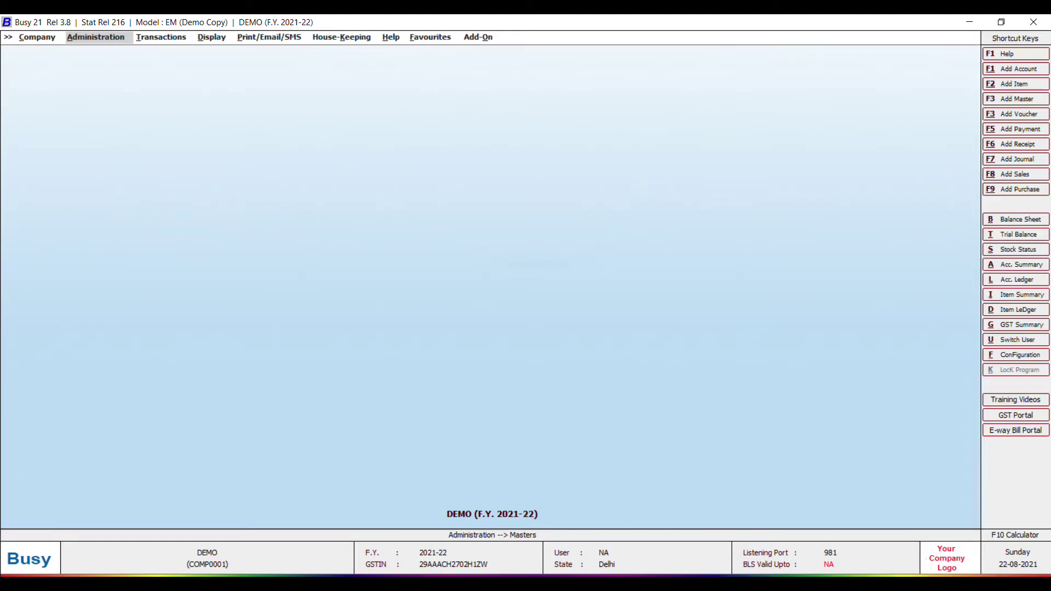
Start a new journal voucher dated 30-04-2021 with GST nature Not Applicable and a debit first line
{"action": "key", "text": "Right"}
{"action": "key", "text": "Right"}
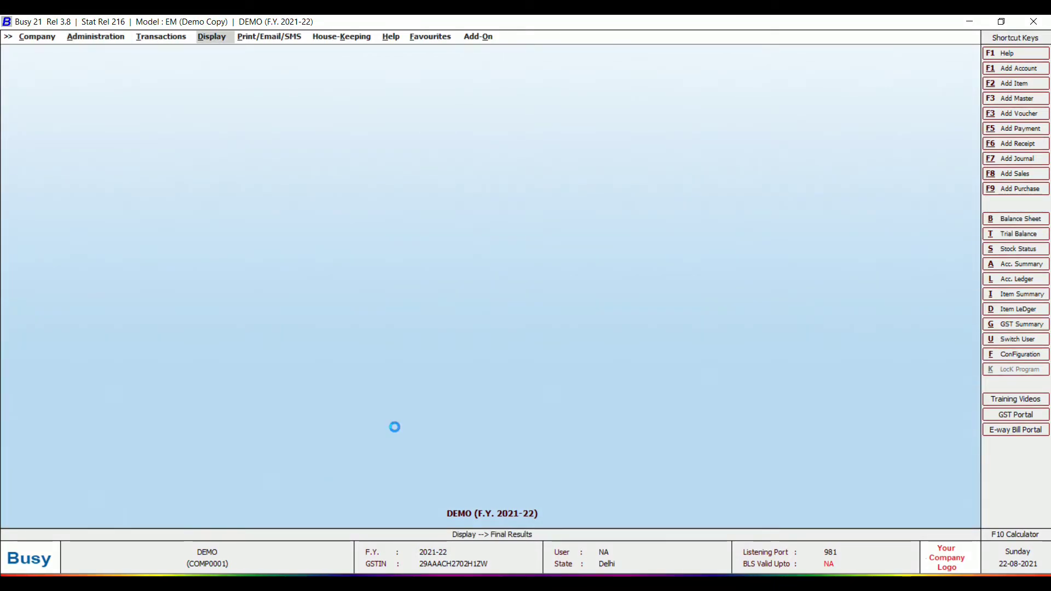
{"action": "key", "text": "Return"}
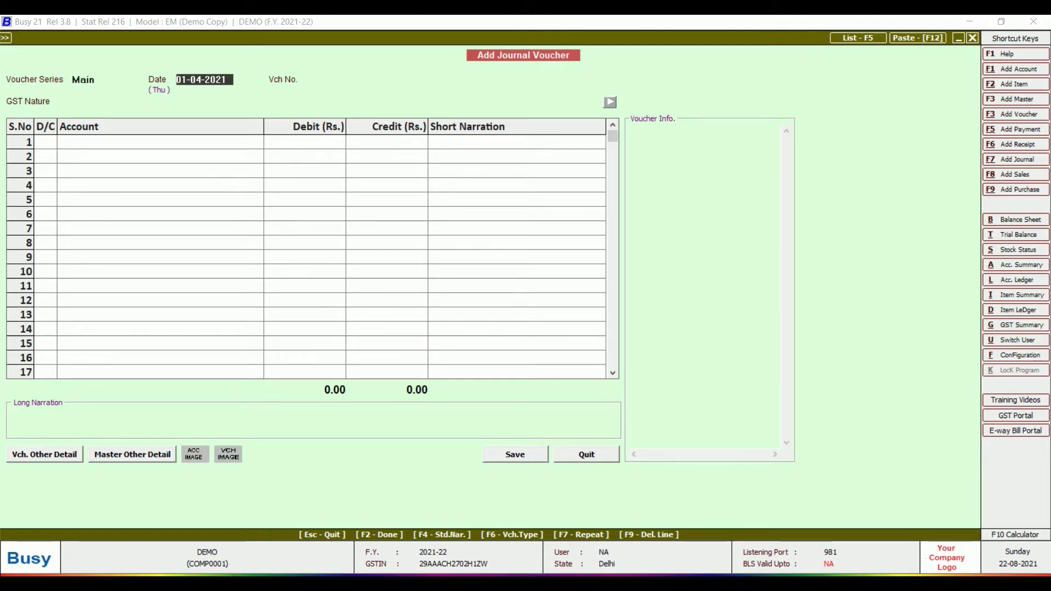
{"action": "type", "text": "30"}
{"action": "key", "text": "Return"}
{"action": "key", "text": "Return"}
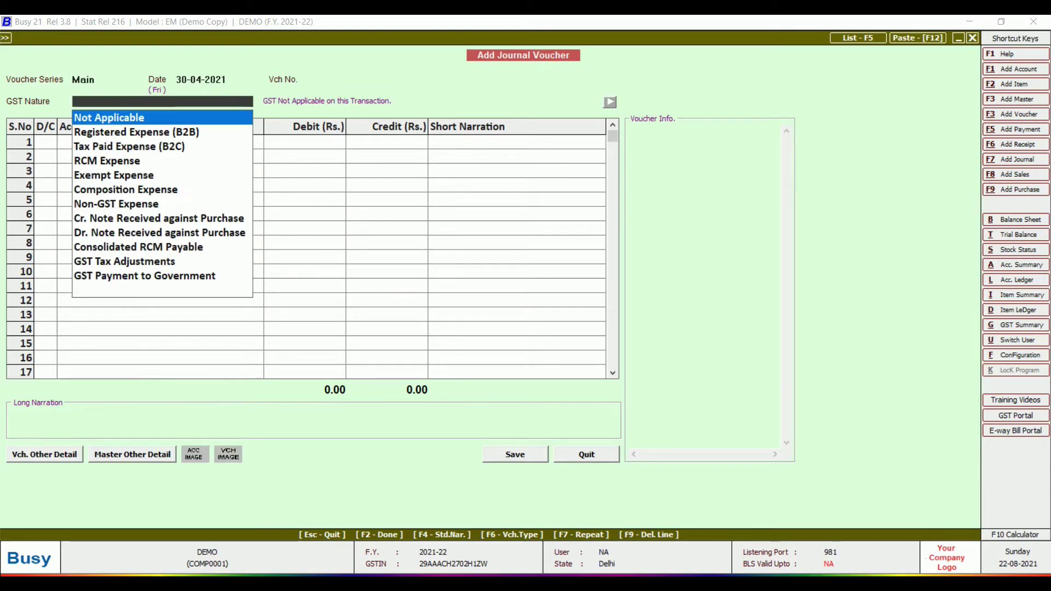
{"action": "key", "text": "Return"}
{"action": "key", "text": "Return"}
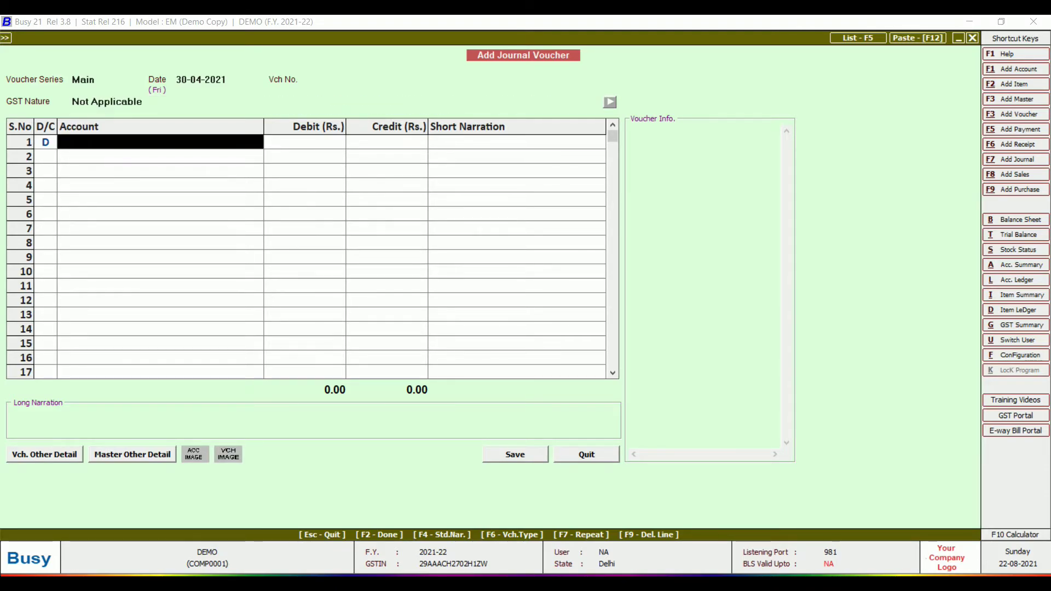
Debit Depreciation A/c with 1,000 without a short narration and mark the second line as a credit
{"action": "type", "text": "depre"}
{"action": "key", "text": "Return"}
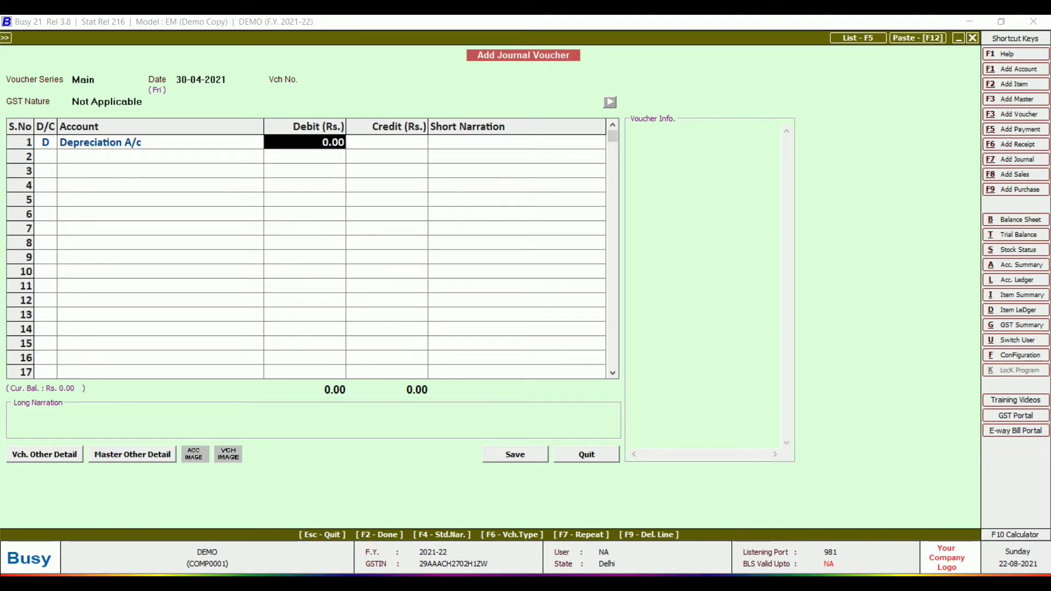
{"action": "type", "text": "1000"}
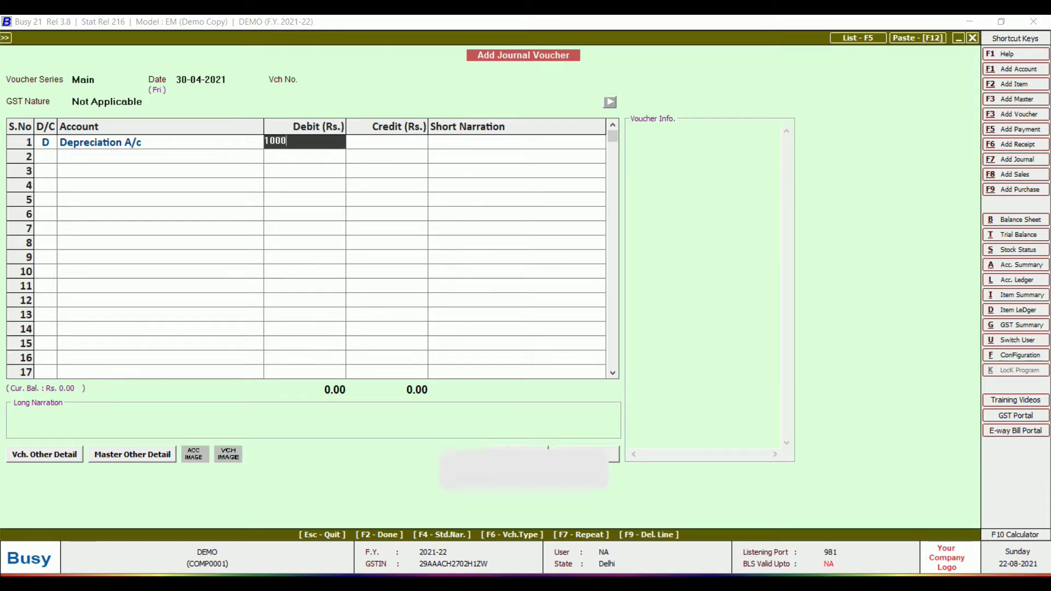
{"action": "key", "text": "Return"}
{"action": "key", "text": "Return"}
{"action": "key", "text": "Return"}
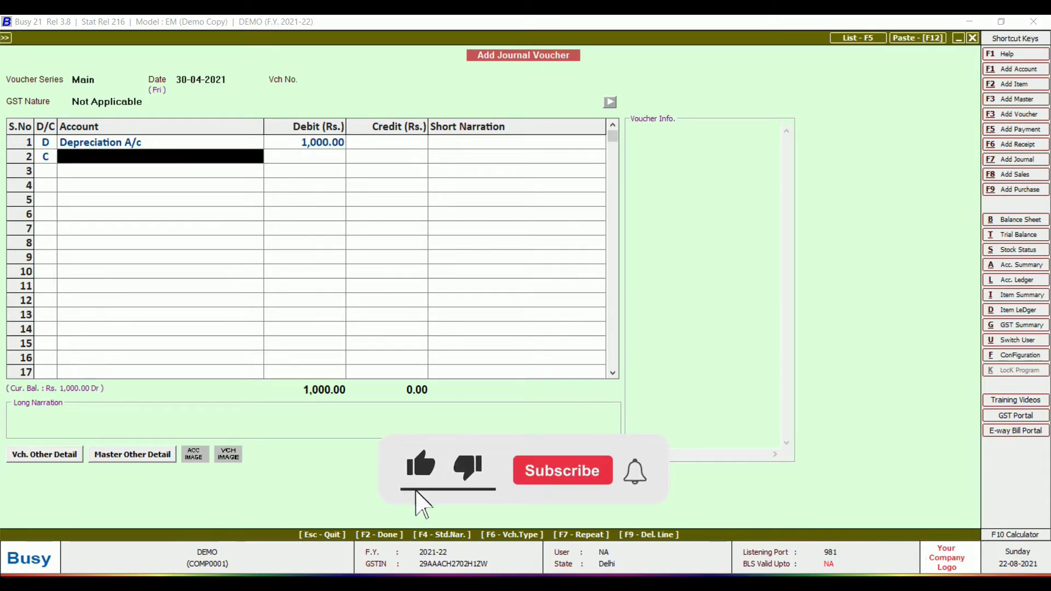
Credit Plant & Machinery with 1,000 on the second line without a short narration
{"action": "type", "text": "pla"}
{"action": "key", "text": "Return"}
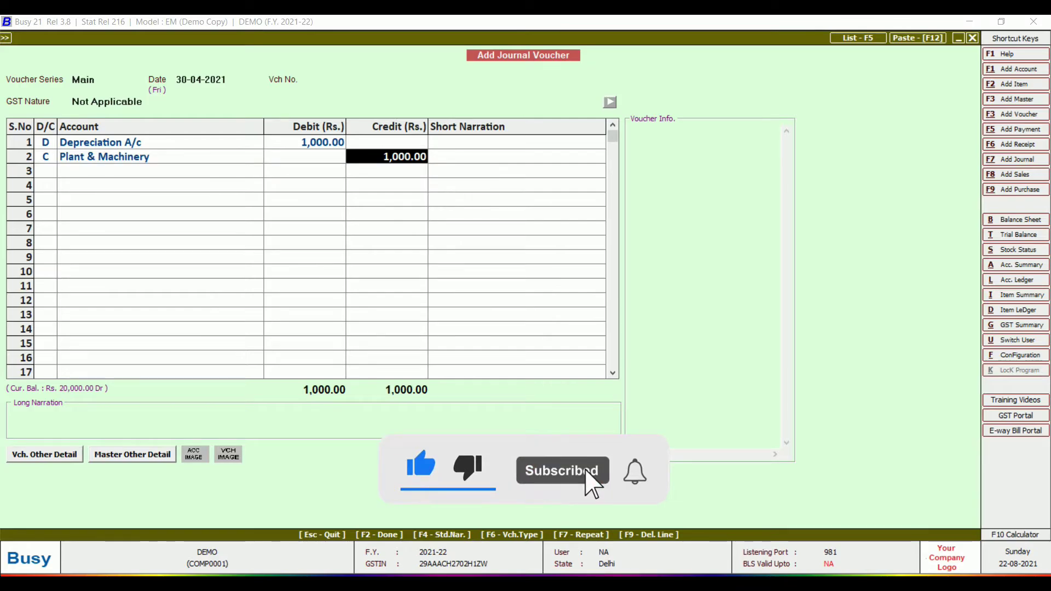
{"action": "key", "text": "Return"}
{"action": "key", "text": "Return"}
Enter the long narration "Depreciation charged @ 10%" and save the depreciation voucher
{"action": "type", "text": "depr"}
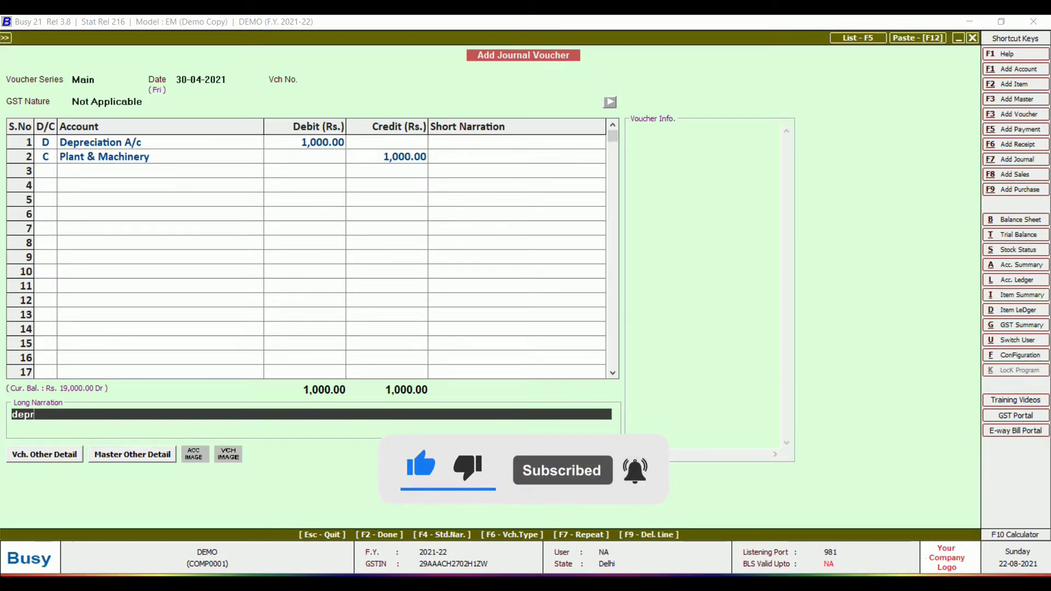
{"action": "type", "text": "ecia"}
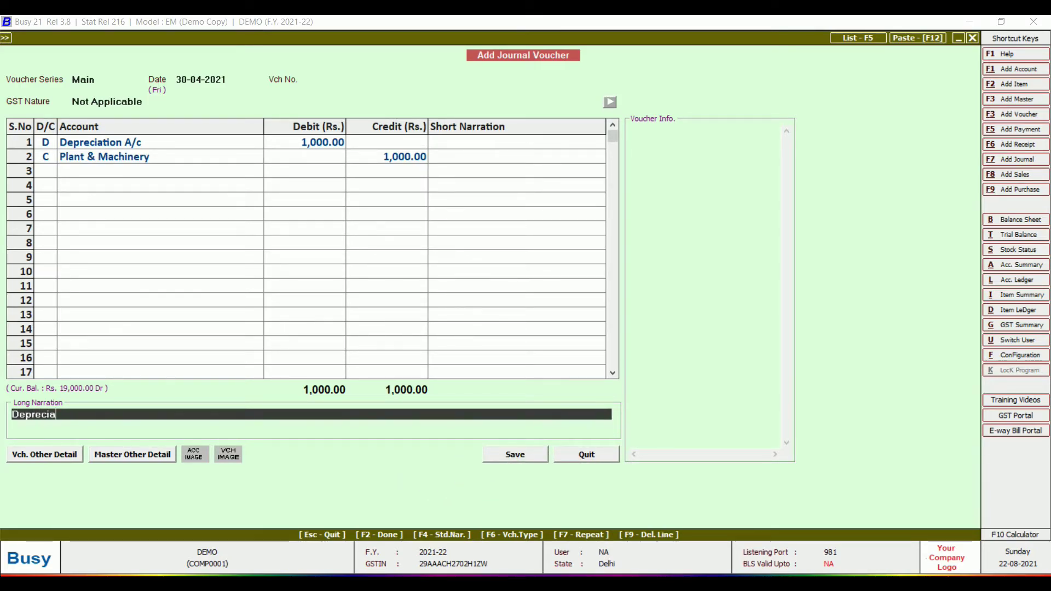
{"action": "type", "text": "tion charged @"}
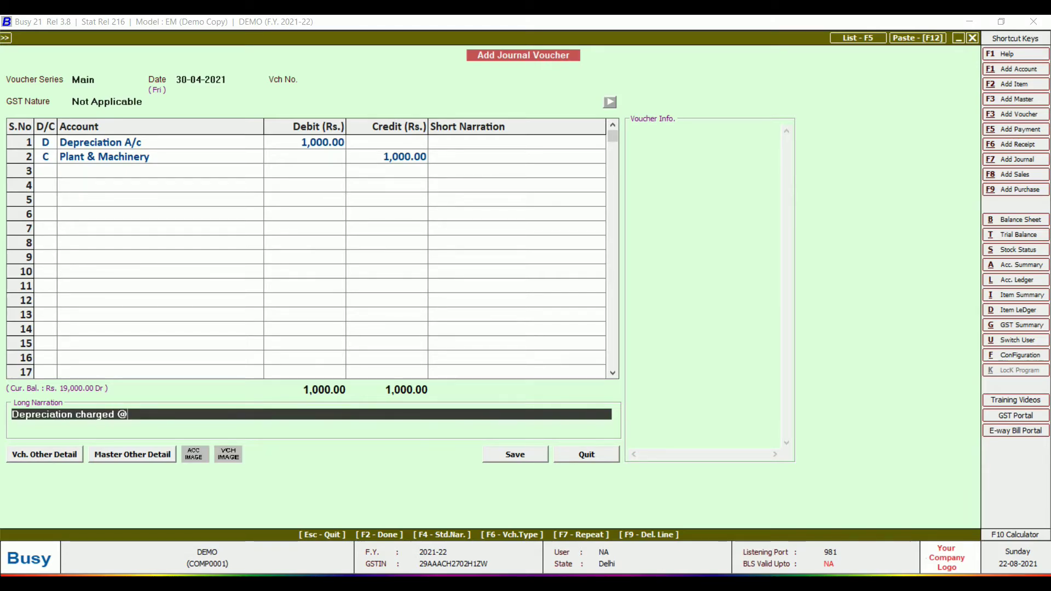
{"action": "type", "text": " 10%"}
{"action": "key", "text": "Return"}
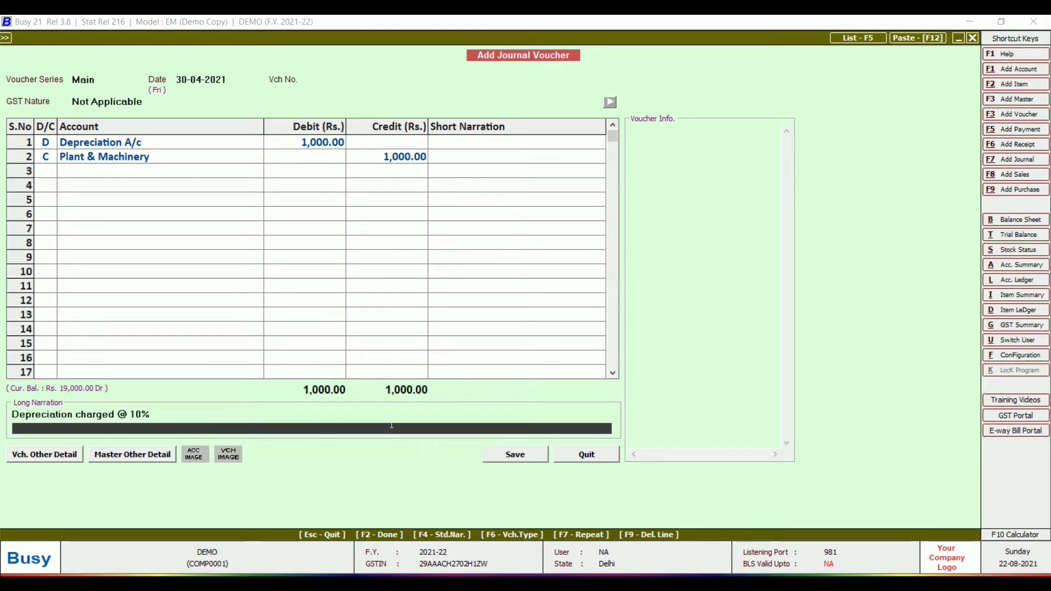
{"action": "key", "text": "Return"}
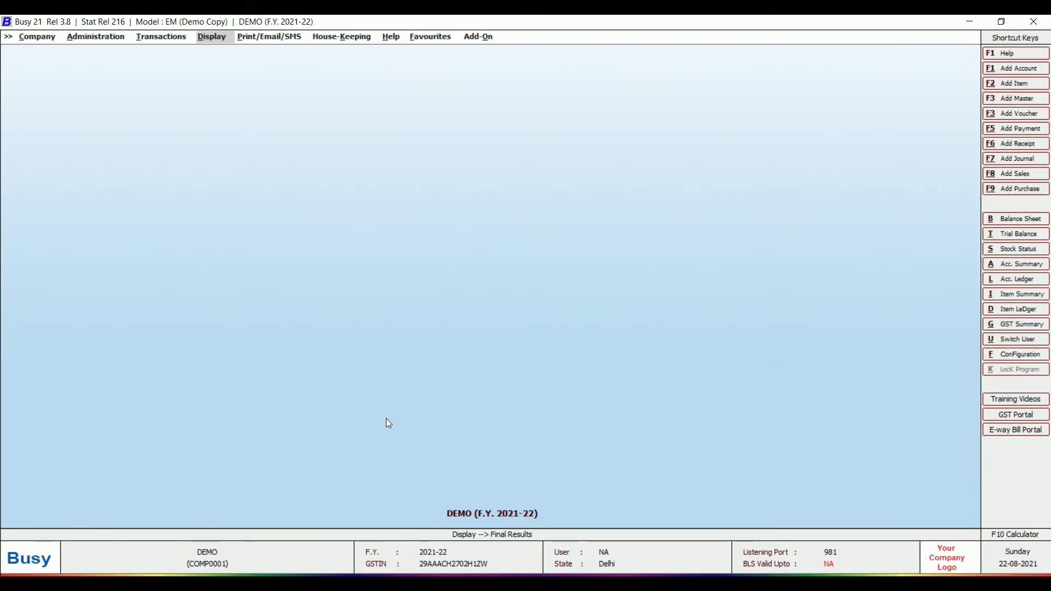
Start another journal voucher dated 30-04-2021 with GST nature Not Applicable and debit Depreciation A/c with 500
{"action": "key", "text": "Return"}
{"action": "key", "text": "Return"}
{"action": "type", "text": "Deprec"}
{"action": "key", "text": "Return"}
{"action": "type", "text": "500"}
{"action": "key", "text": "Return"}
{"action": "key", "text": "Return"}
Credit Plant & Machinery with 500 on the second voucher's next line and move on to the long narration
{"action": "type", "text": "Plant"}
{"action": "key", "text": "Return"}
{"action": "key", "text": "Return"}
{"action": "key", "text": "Return"}
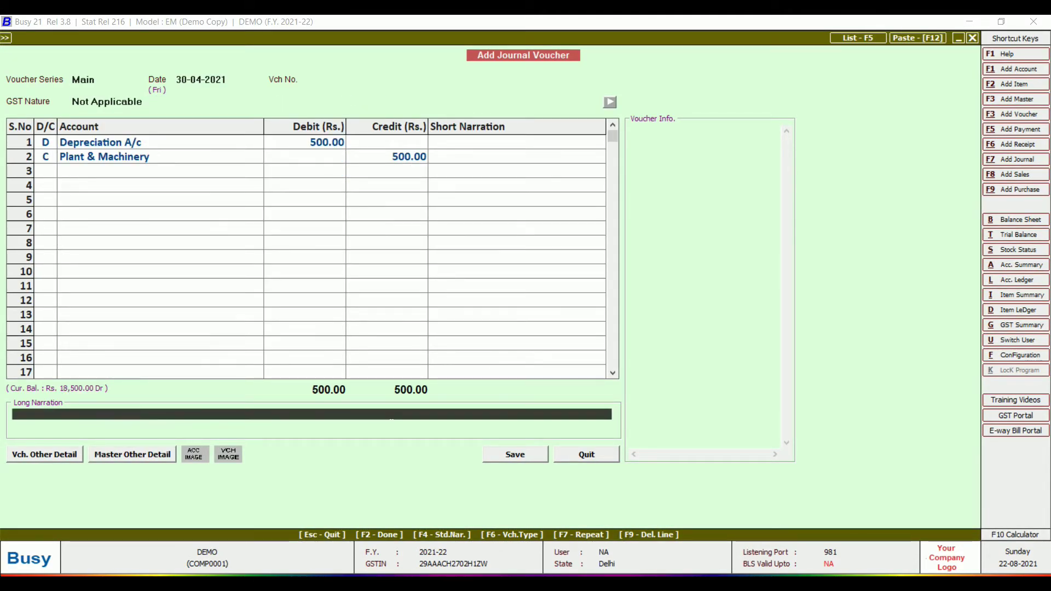
Enter a long narration beginning "Depreciation charged @ 5%" with a bracketed note, and save the second depreciation voucher
{"action": "type", "text": "Depreciation char"}
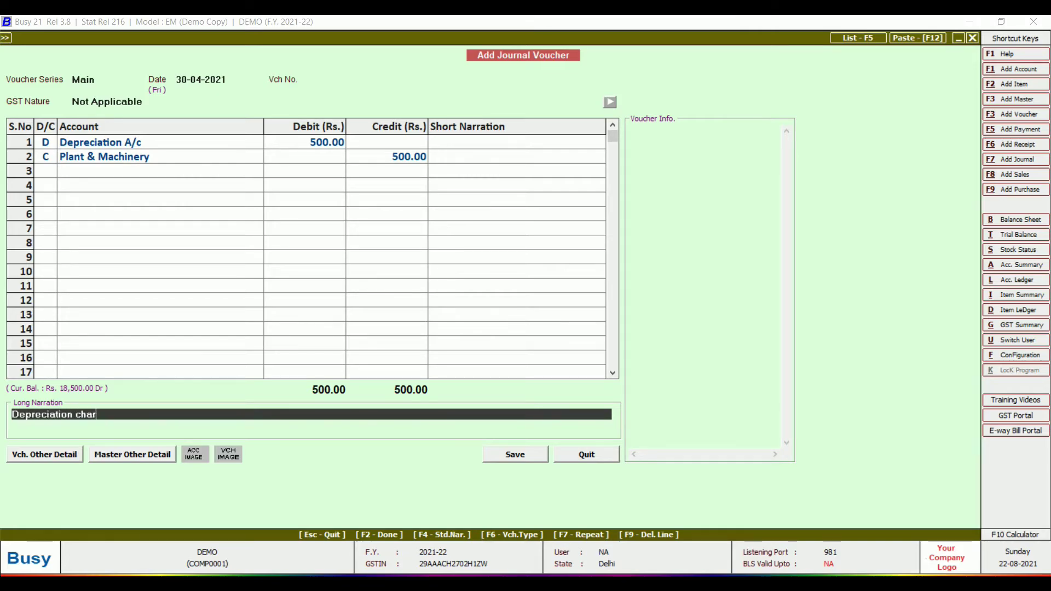
{"action": "type", "text": "ged @ 5% (90"}
{"action": "key", "text": "BackSpace"}
{"action": "key", "text": "BackSpace"}
{"action": "type", "text": "for"}
{"action": "type", "text": "s)"}
{"action": "key", "text": "Return"}
{"action": "key", "text": "Return"}
Generate the balance sheet for 01-04-2021 to 26-07-2021 and drill down to the monthly summary of Plant & Machinery
{"action": "key", "text": "b"}
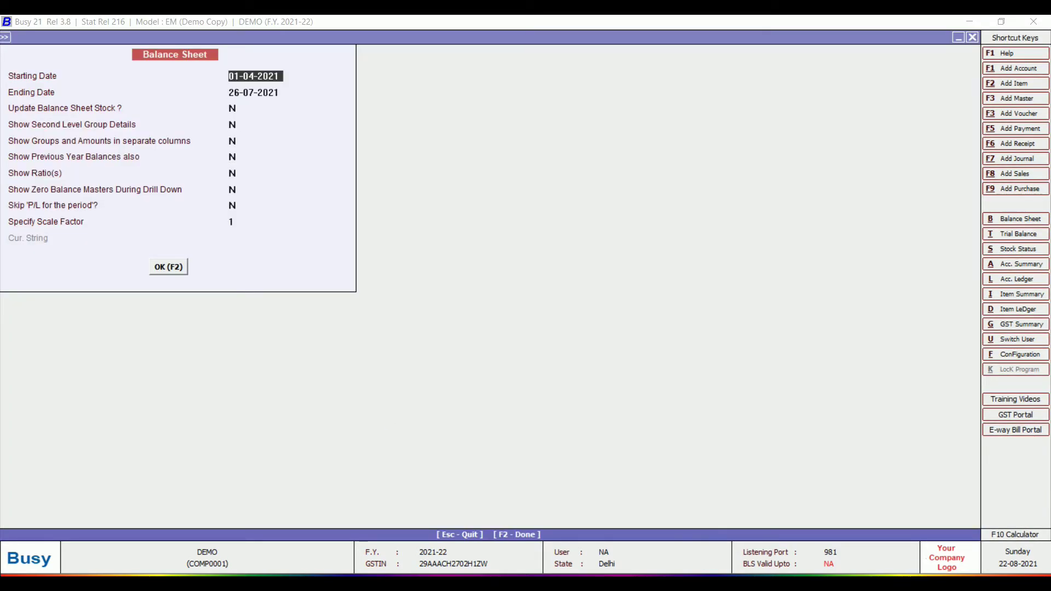
{"action": "key", "text": "F2"}
{"action": "key", "text": "Right"}
{"action": "key", "text": "Return"}
{"action": "key", "text": "Return"}
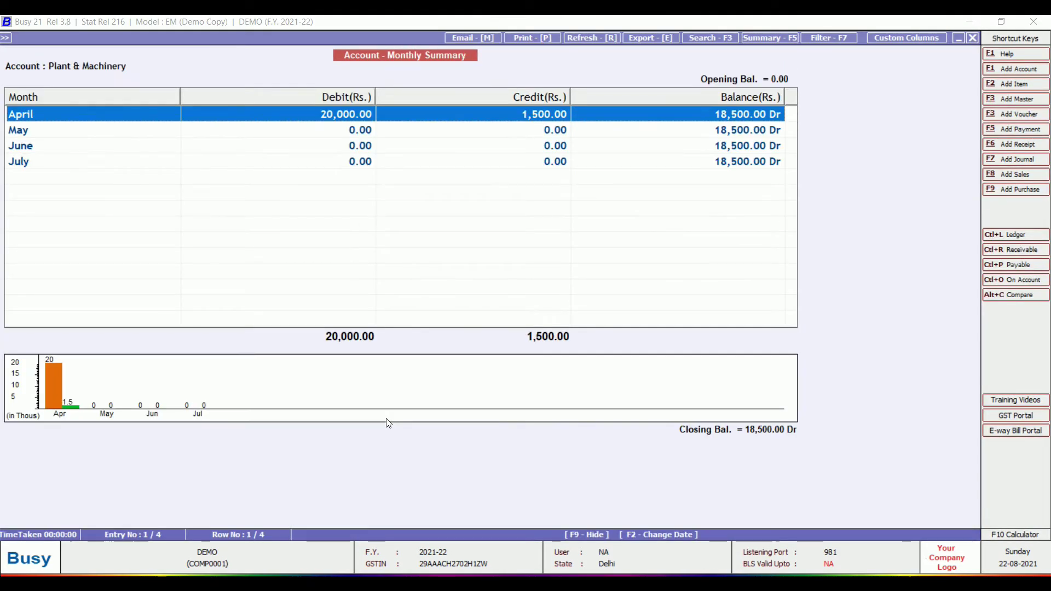
Open Plant & Machinery's April ledger, and start a journal voucher dated 30-04-2021 with GST nature Not Applicable, debiting Cash with 1
{"action": "key", "text": "Return"}
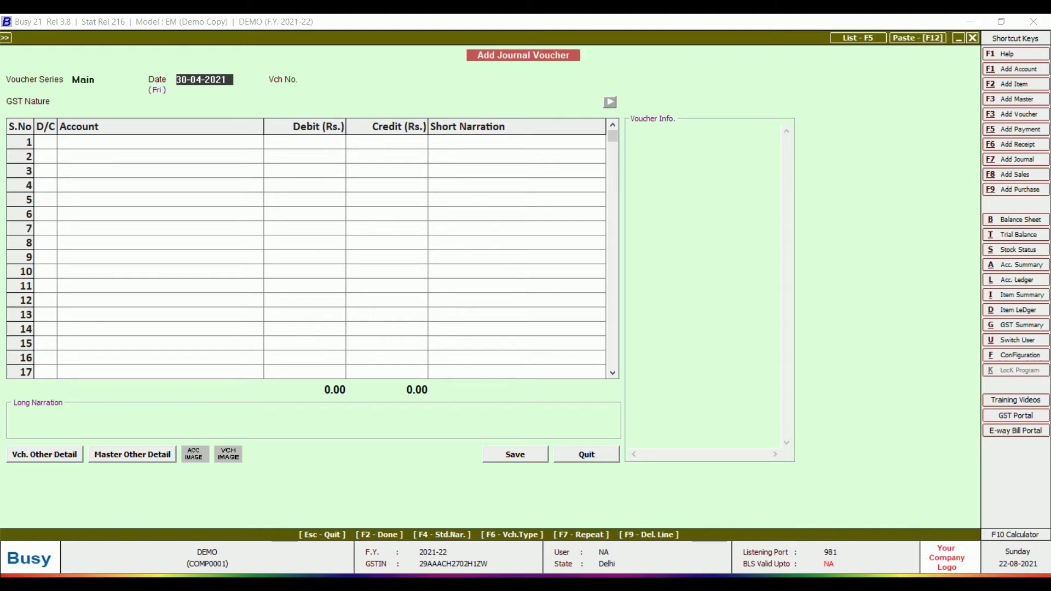
{"action": "left_click", "coordinate": [355, 80]}
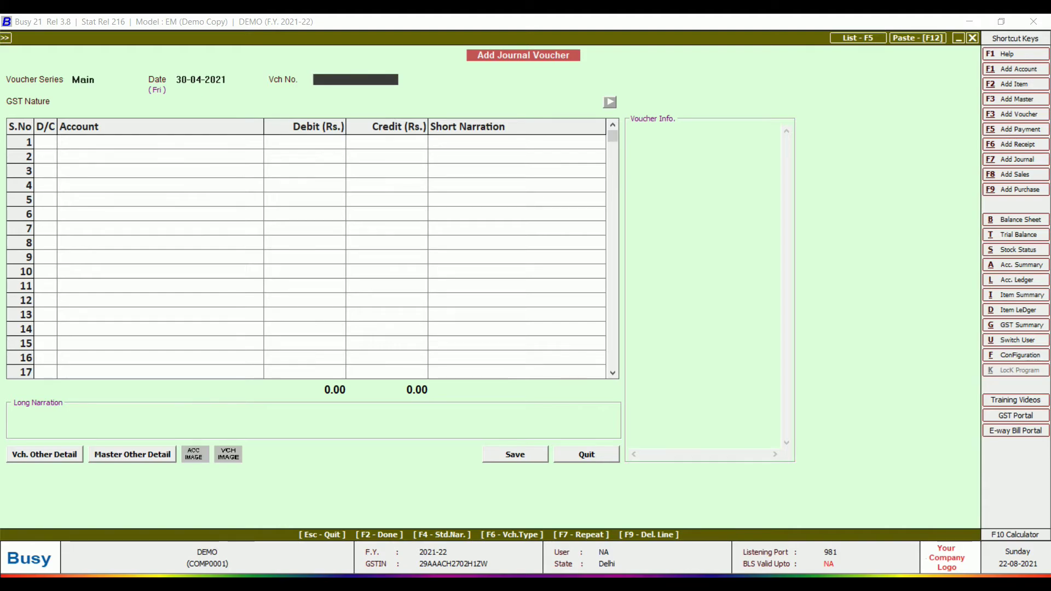
{"action": "key", "text": "Return"}
{"action": "key", "text": "Return"}
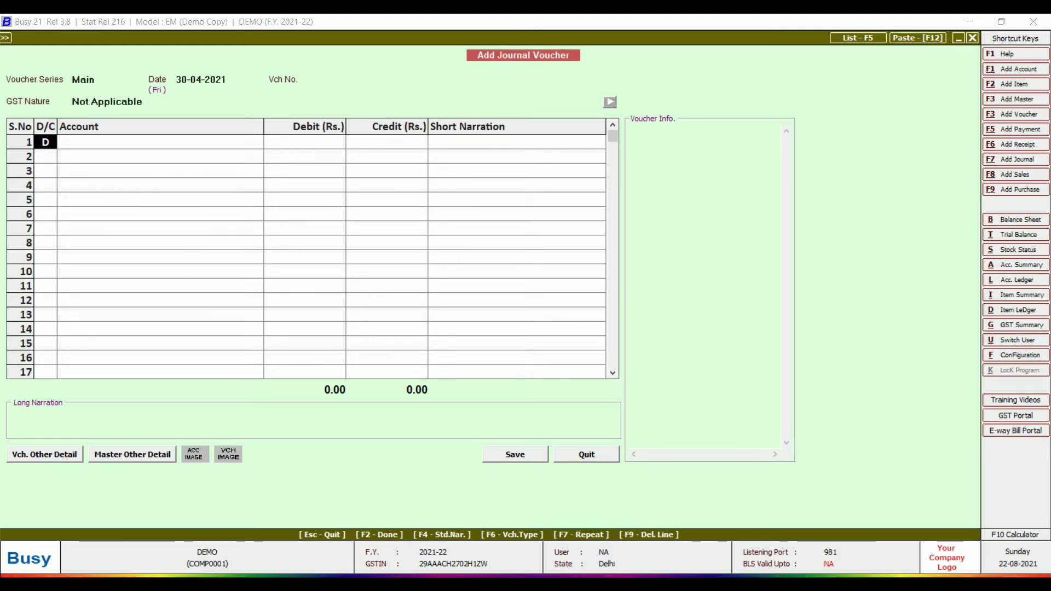
{"action": "key", "text": "Return"}
{"action": "type", "text": "cas"}
{"action": "key", "text": "Return"}
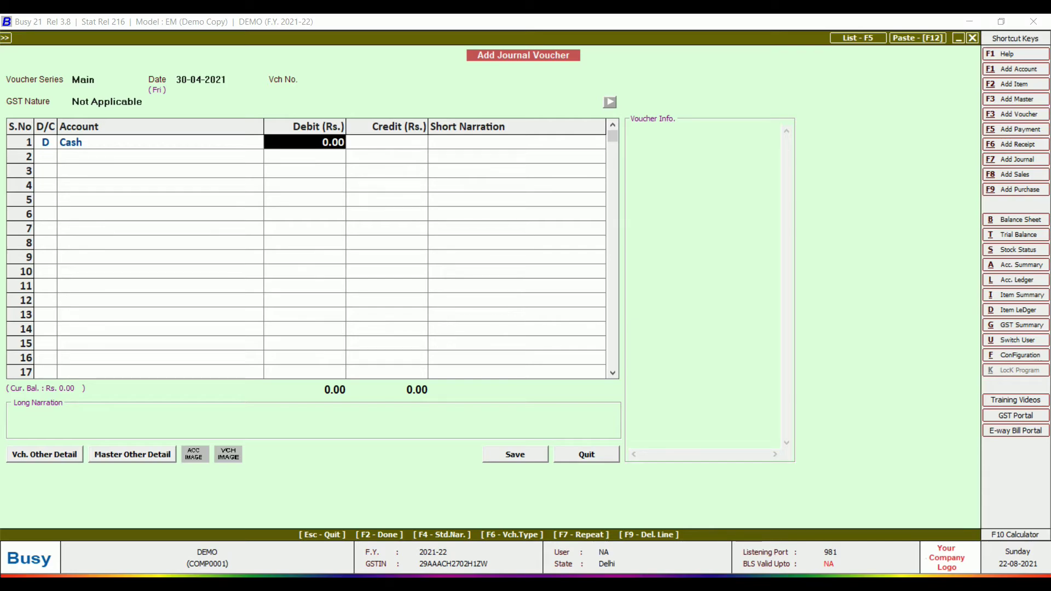
{"action": "type", "text": "1"}
{"action": "key", "text": "Return"}
{"action": "key", "text": "Return"}
{"action": "key", "text": "Return"}
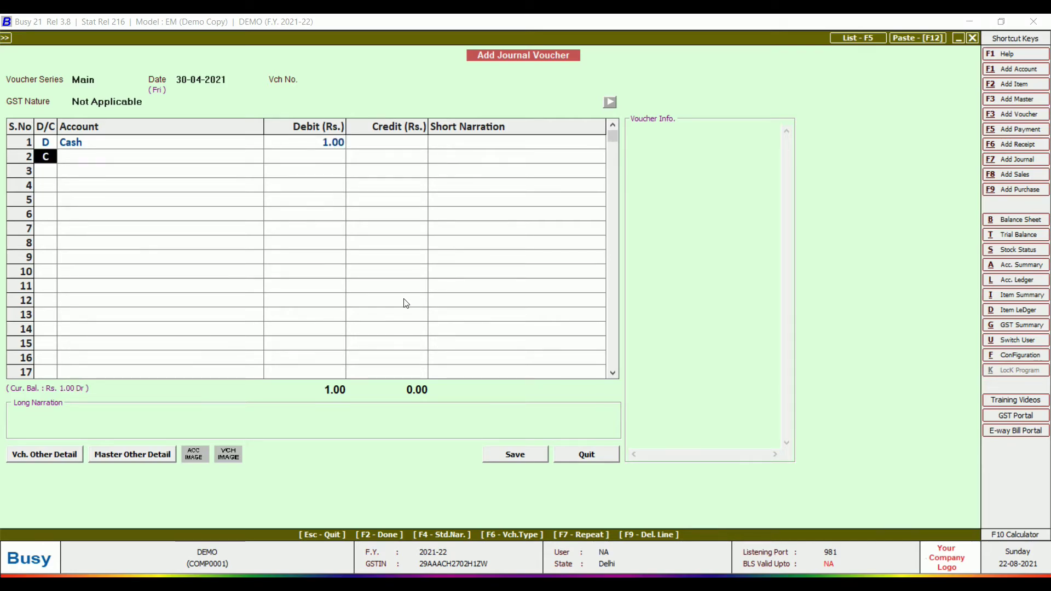
Make the voucher's second line a debit and choose Depreciation A/c as its account
{"action": "key", "text": "shift+Tab"}
{"action": "key", "text": "d"}
{"action": "key", "text": "Return"}
{"action": "type", "text": "depre"}
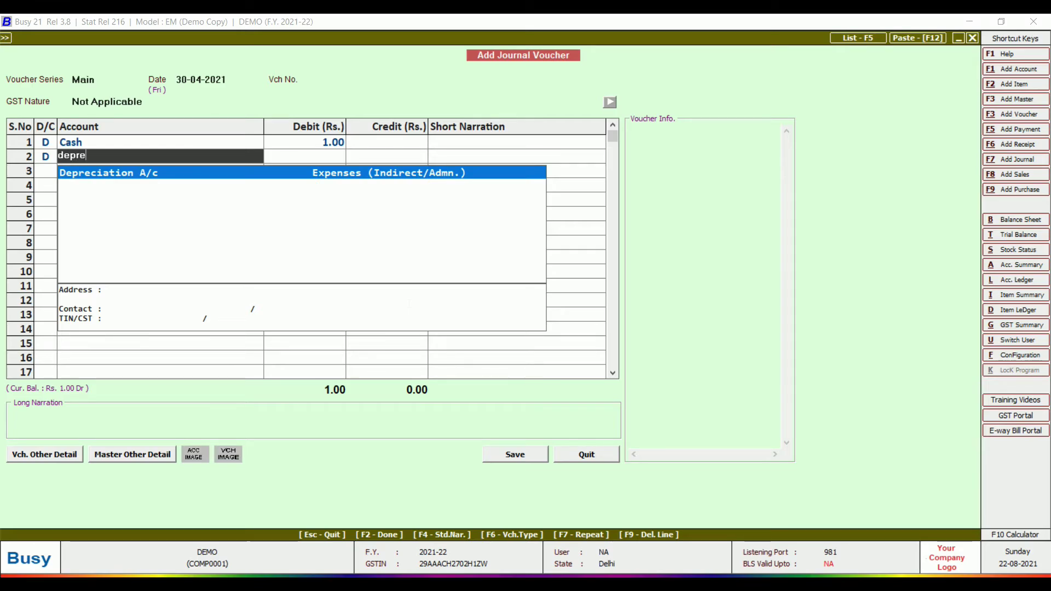
{"action": "key", "text": "Return"}
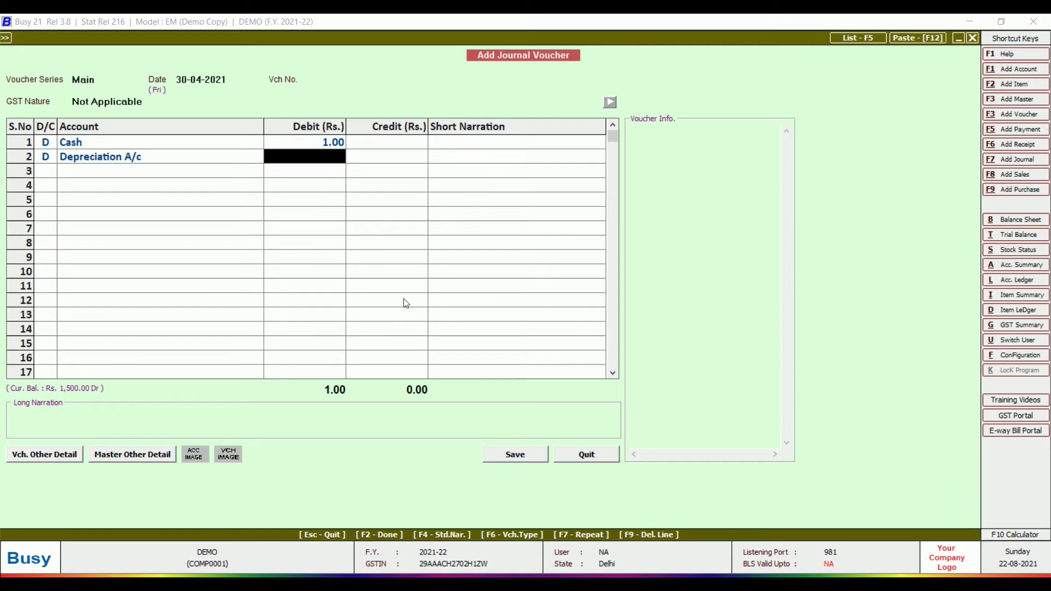
Calculate 9000 × 0.1 × 30 ÷ 365 with the calculator and close it
{"action": "key", "text": "F10"}
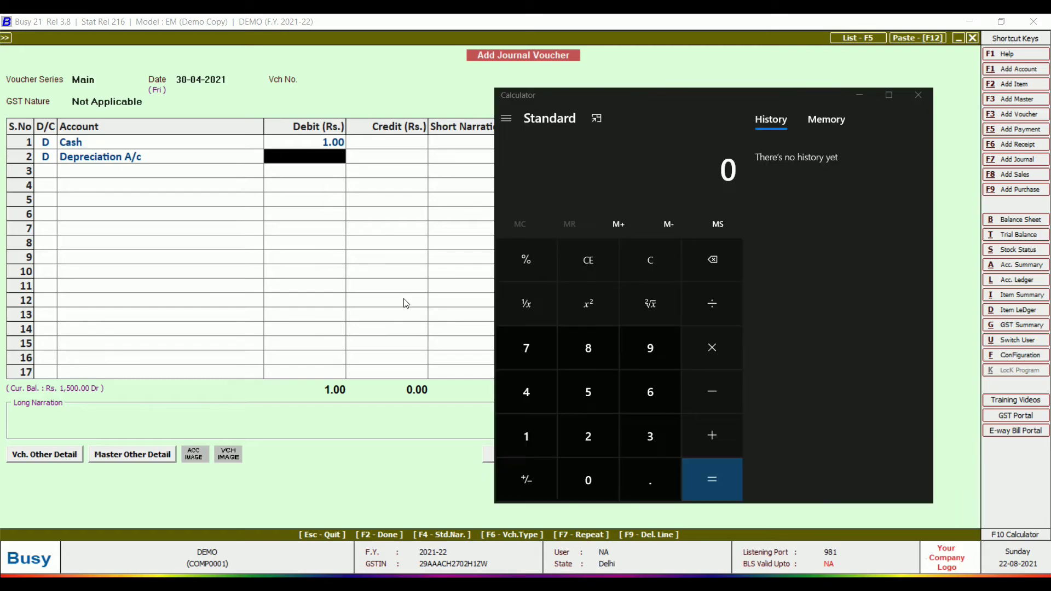
{"action": "type", "text": "9000"}
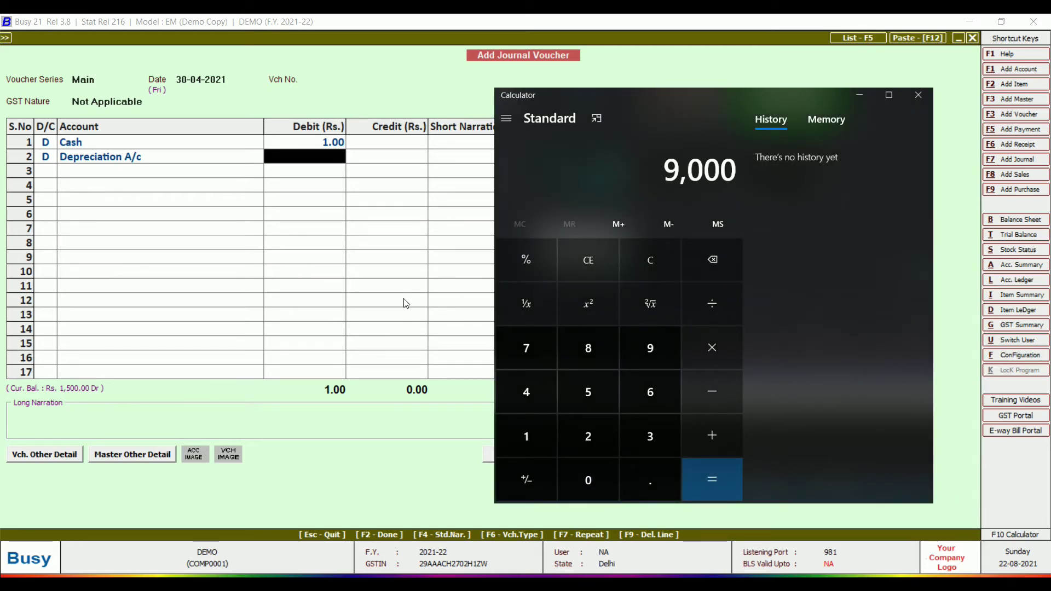
{"action": "type", "text": "*0.1"}
{"action": "key", "text": "Return"}
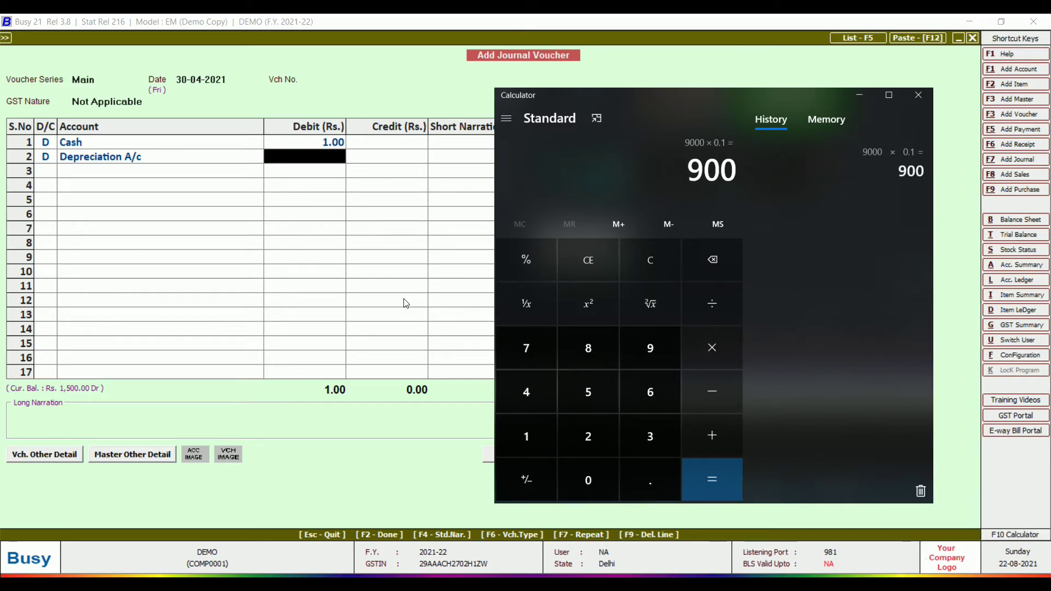
{"action": "type", "text": "*30"}
{"action": "key", "text": "Return"}
{"action": "type", "text": "/365"}
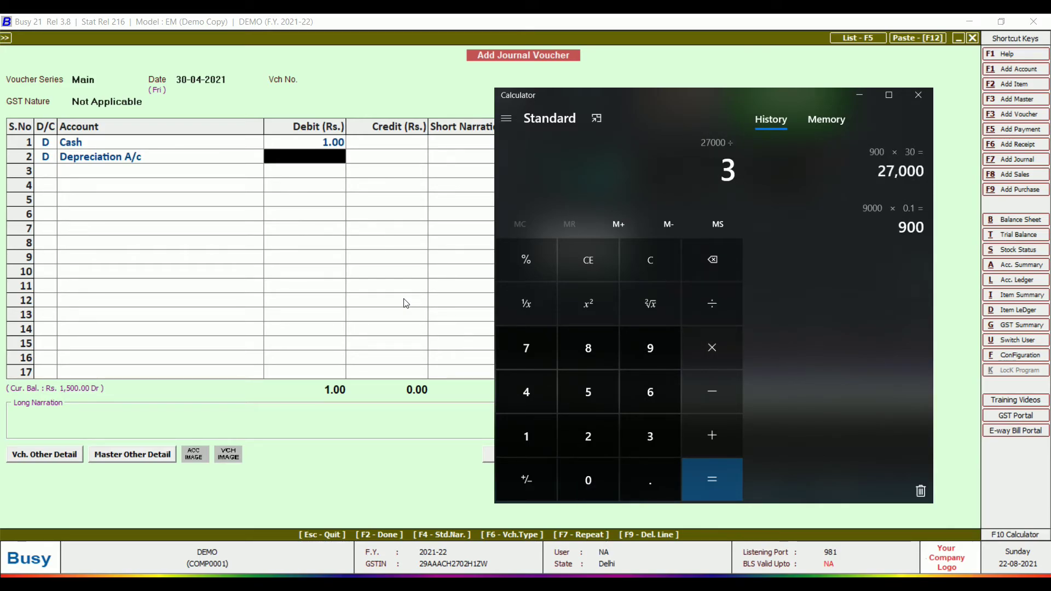
{"action": "key", "text": "Return"}
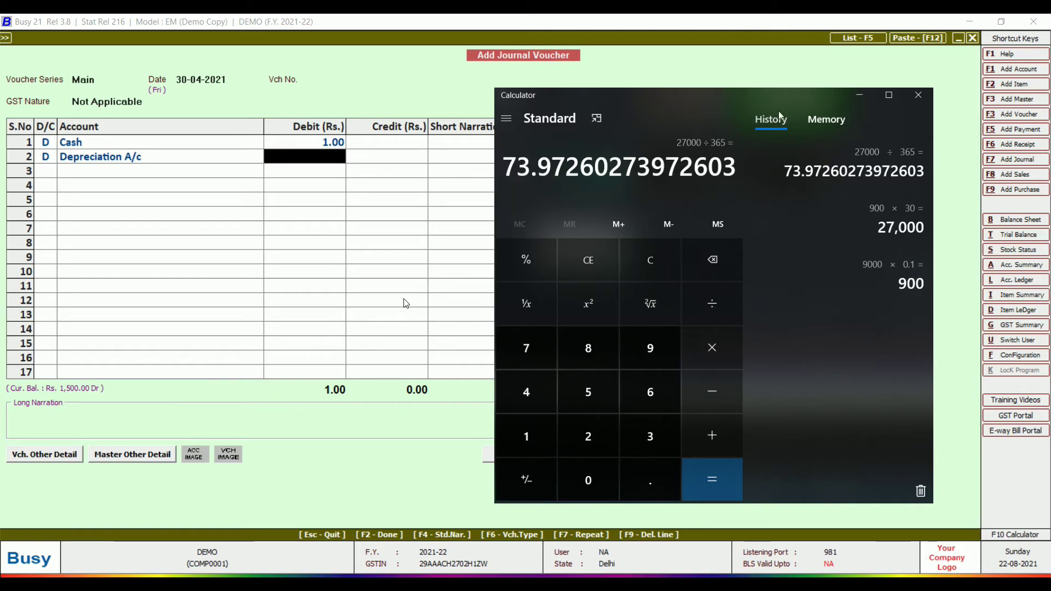
{"action": "key", "text": "alt+F4"}
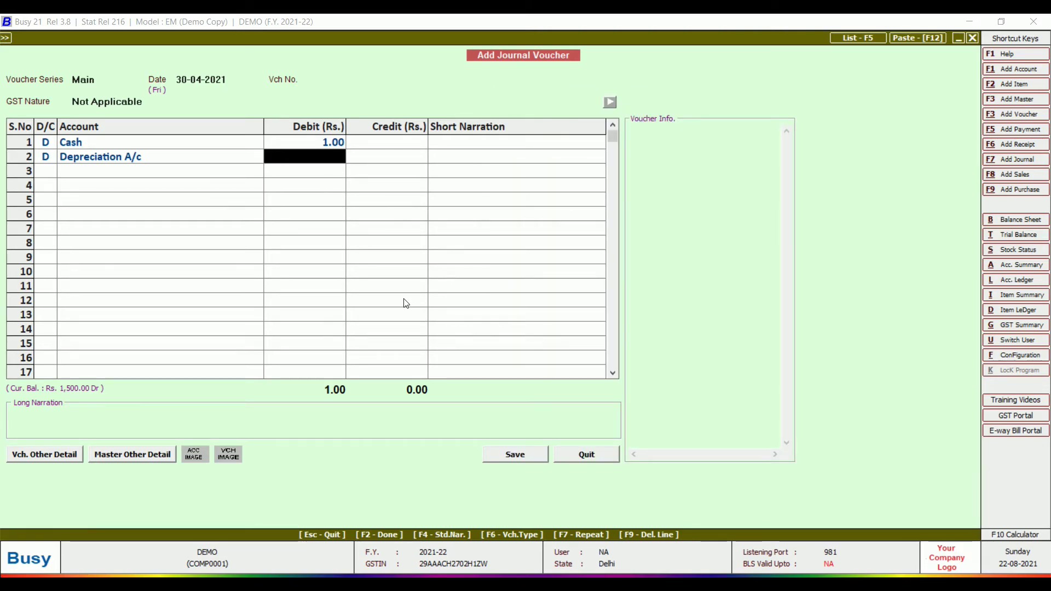
Debit Depreciation A/c with 74 and make the third line a credit
{"action": "type", "text": "74"}
{"action": "key", "text": "Return"}
{"action": "key", "text": "Return"}
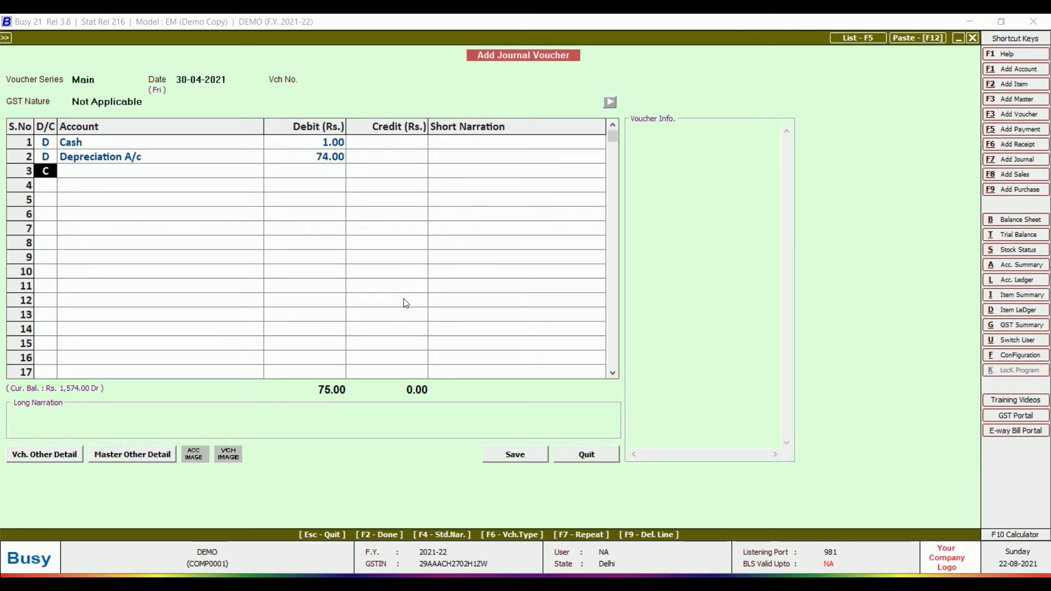
{"action": "key", "text": "Return"}
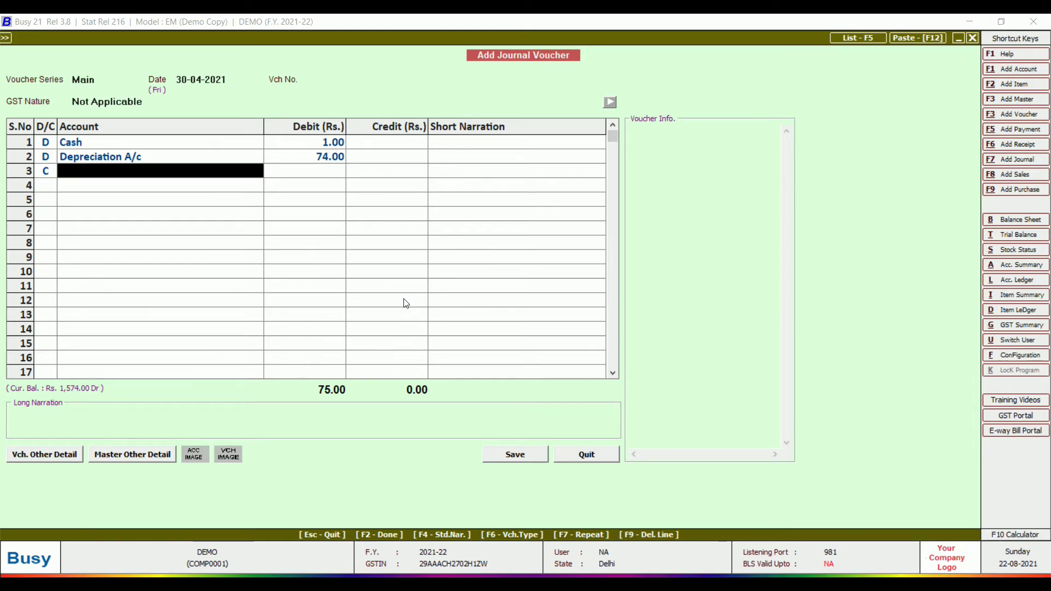
Go back to the first line and set the Cash debit to 10000
{"action": "key", "text": "Up"}
{"action": "key", "text": "Up"}
{"action": "key", "text": "Return"}
{"action": "type", "text": "10000"}
{"action": "key", "text": "Return"}
{"action": "key", "text": "Return"}
{"action": "key", "text": "Return"}
{"action": "key", "text": "Return"}
{"action": "key", "text": "Return"}
Credit Plant & Machinery with 9000 on the voucher's third line
{"action": "key", "text": "Return"}
{"action": "key", "text": "Return"}
{"action": "type", "text": "plant"}
{"action": "key", "text": "Return"}
{"action": "type", "text": "9000"}
{"action": "key", "text": "Return"}
{"action": "key", "text": "Return"}
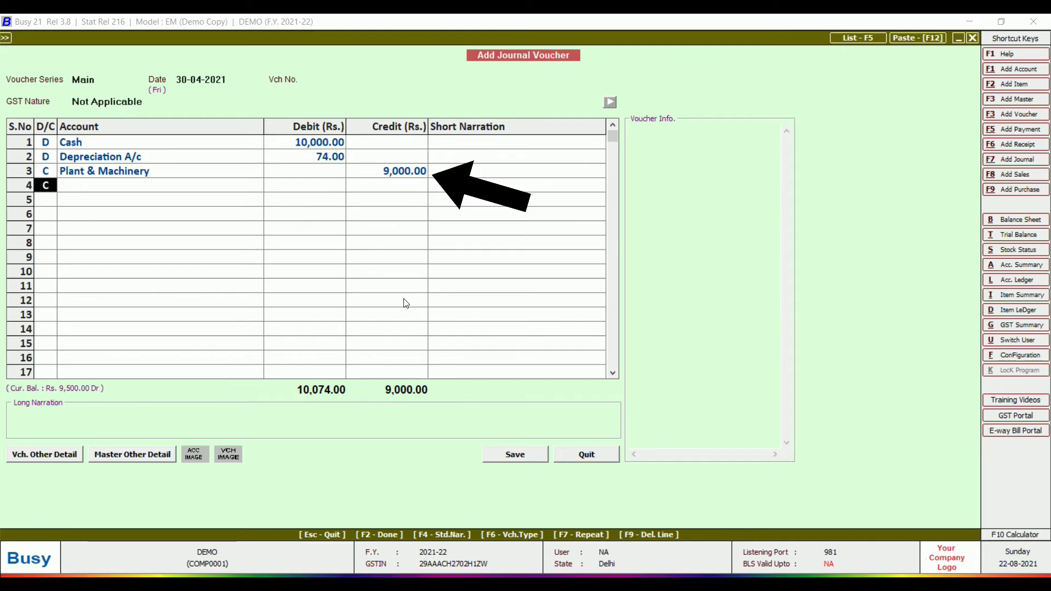
From the fourth credit line, add a new account with the name and print name GAIN ON SALE OF FIXED ASSET
{"action": "key", "text": "Return"}
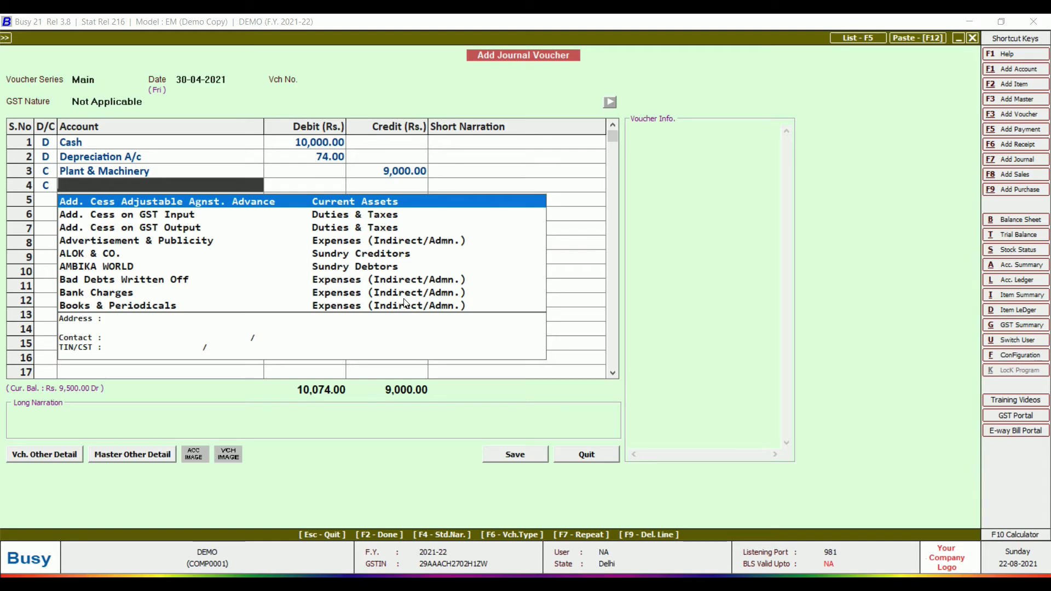
{"action": "key", "text": "F1"}
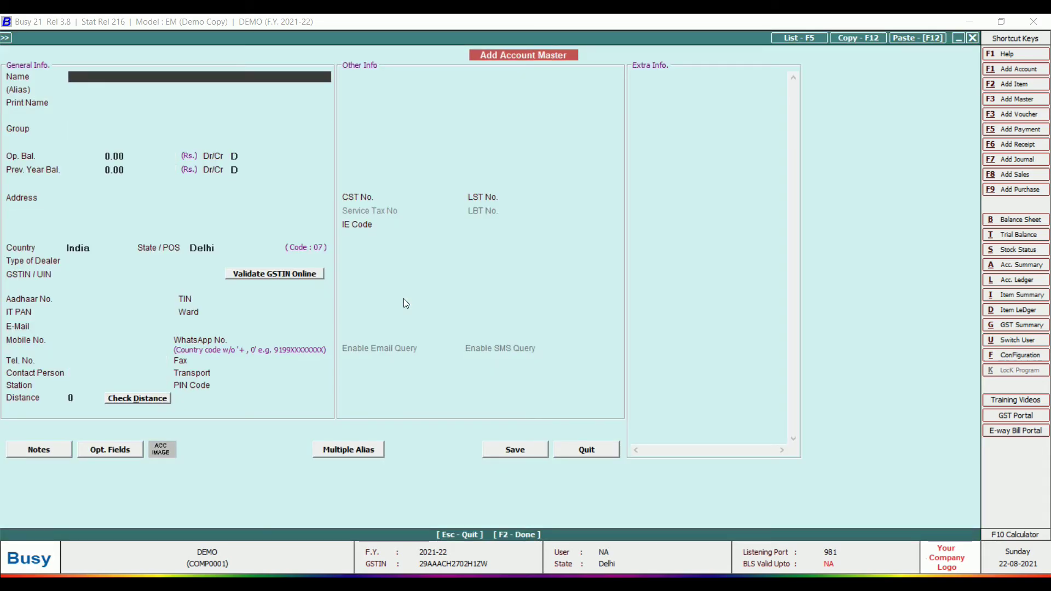
{"action": "type", "text": "GAIN ON SALE OF FIXED ASSET"}
{"action": "key", "text": "Return"}
{"action": "key", "text": "Return"}
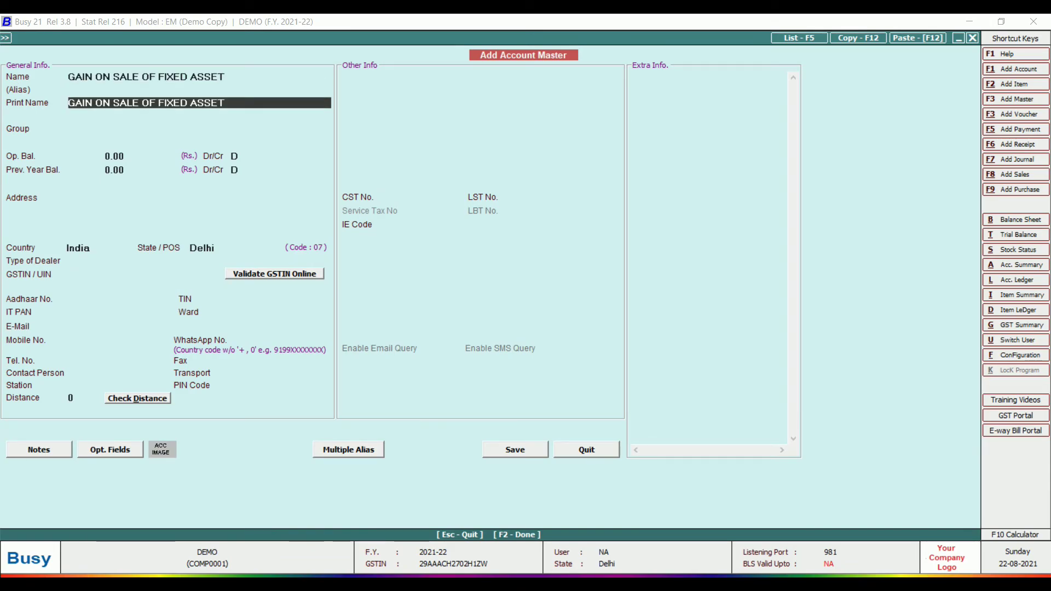
Assign the gain account to the group Income (Indirect) and save the account master
{"action": "key", "text": "Return"}
{"action": "type", "text": "INCOM"}
{"action": "key", "text": "Down"}
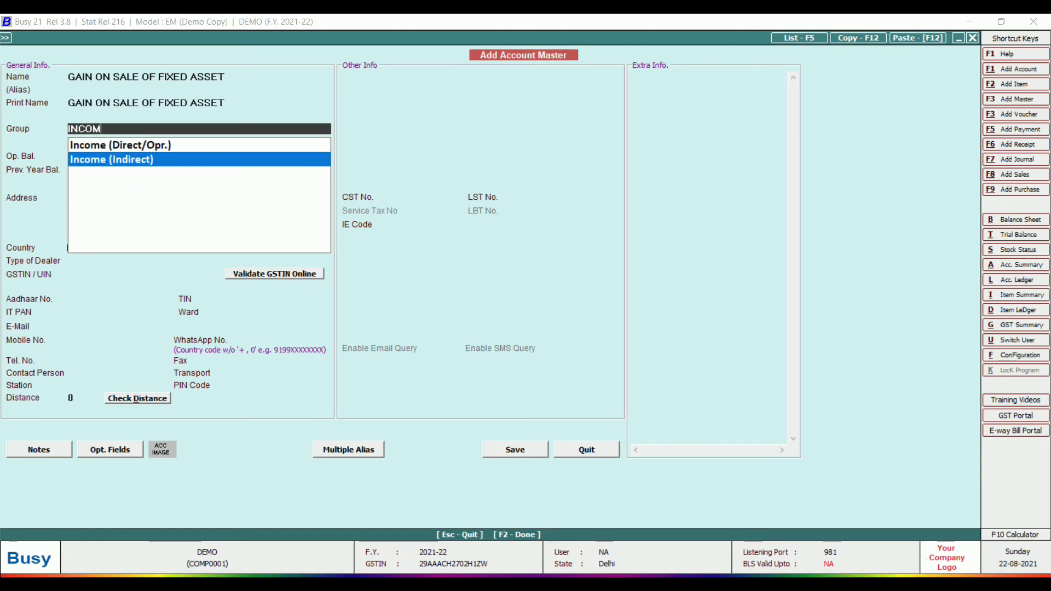
{"action": "key", "text": "Return"}
{"action": "key", "text": "Return"}
{"action": "key", "text": "Return"}
{"action": "key", "text": "Return"}
{"action": "key", "text": "Return"}
{"action": "key", "text": "F2"}
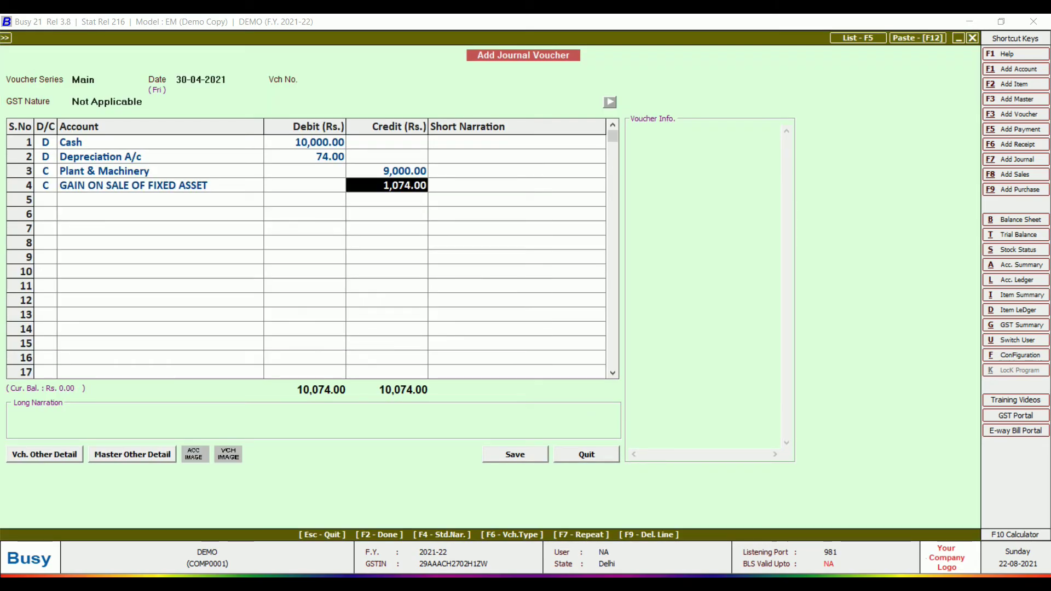
Credit GAIN ON SALE OF FIXED ASSET with 1,074 and save the asset sale voucher without a narration
{"action": "key", "text": "Return"}
{"action": "key", "text": "Return"}
{"action": "key", "text": "Return"}
{"action": "key", "text": "Return"}
{"action": "key", "text": "Return"}
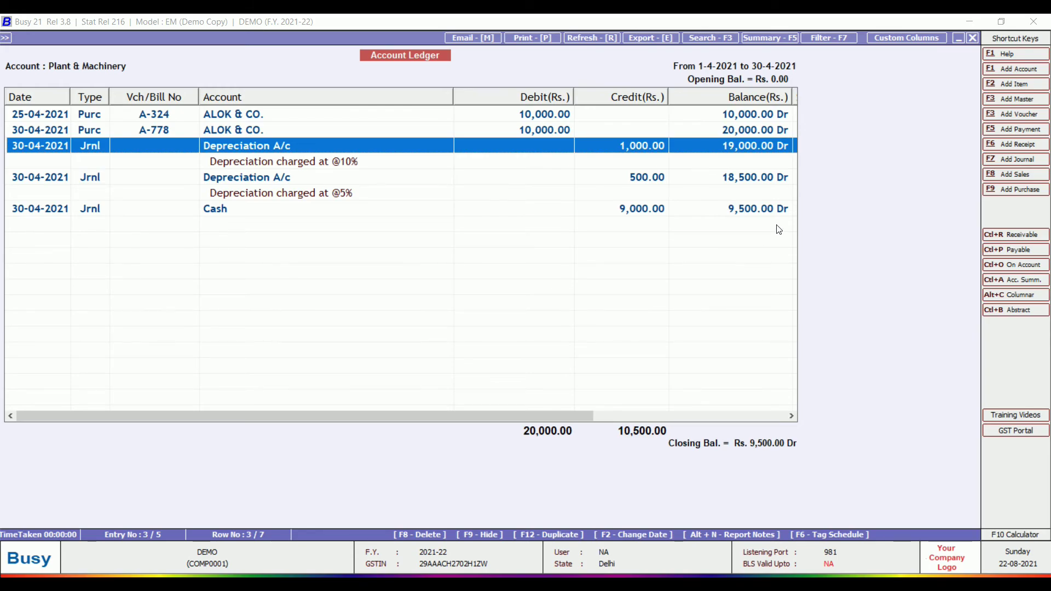
Start another journal voucher dated 30-04-2021 with GST nature Not Applicable and debit Cash with 8,500
{"action": "key", "text": "F7"}
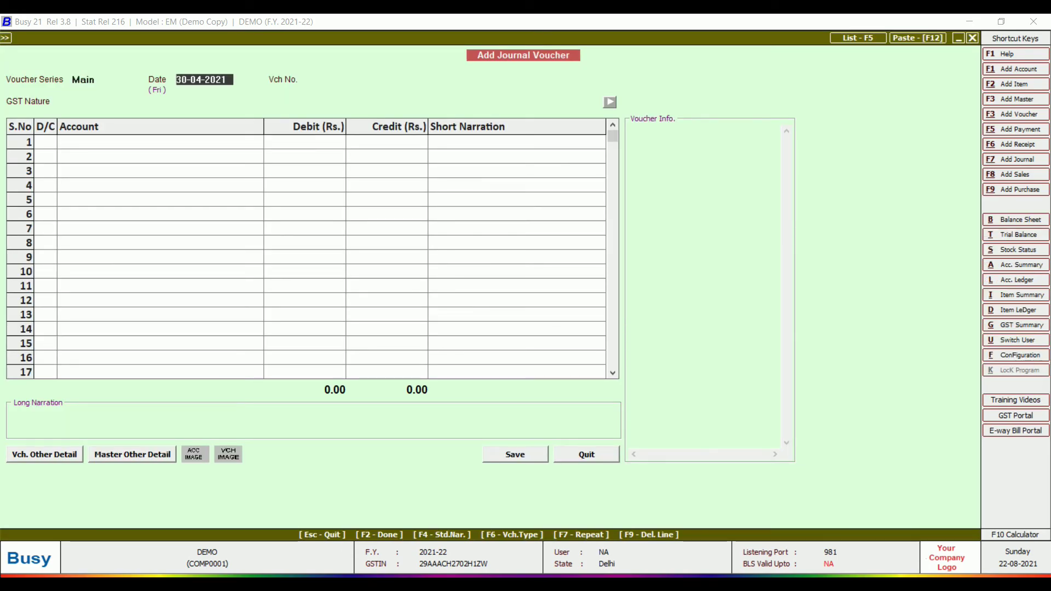
{"action": "key", "text": "Return"}
{"action": "key", "text": "Return"}
{"action": "key", "text": "Return"}
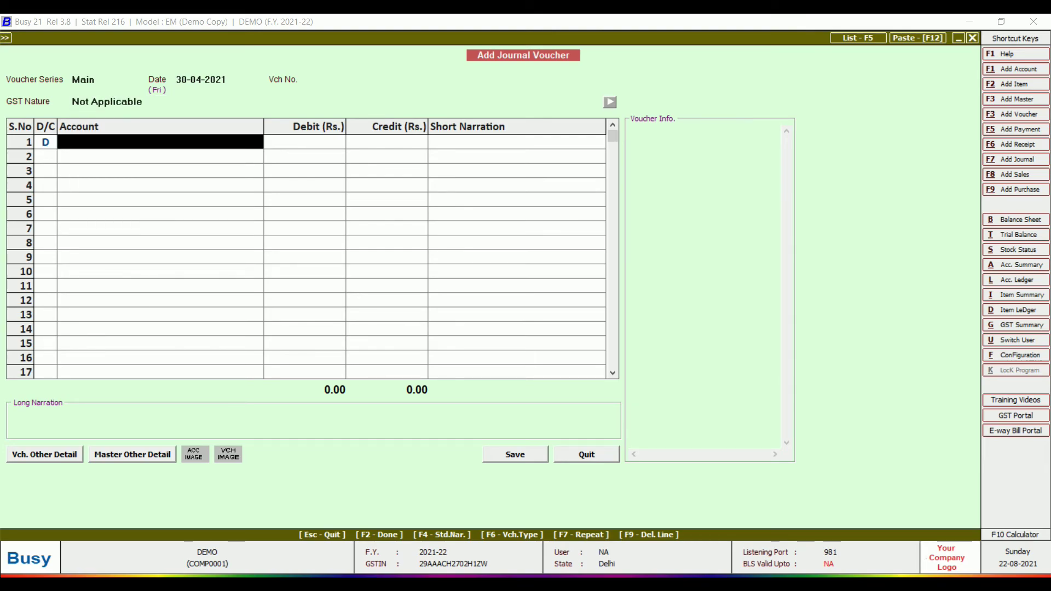
{"action": "type", "text": "cas"}
{"action": "key", "text": "Return"}
{"action": "type", "text": "8,500"}
{"action": "key", "text": "Return"}
{"action": "key", "text": "Return"}
Add Depreciation A/c as the debit account on the second line of the new voucher
{"action": "type", "text": "d"}
{"action": "key", "text": "Return"}
{"action": "type", "text": "depre"}
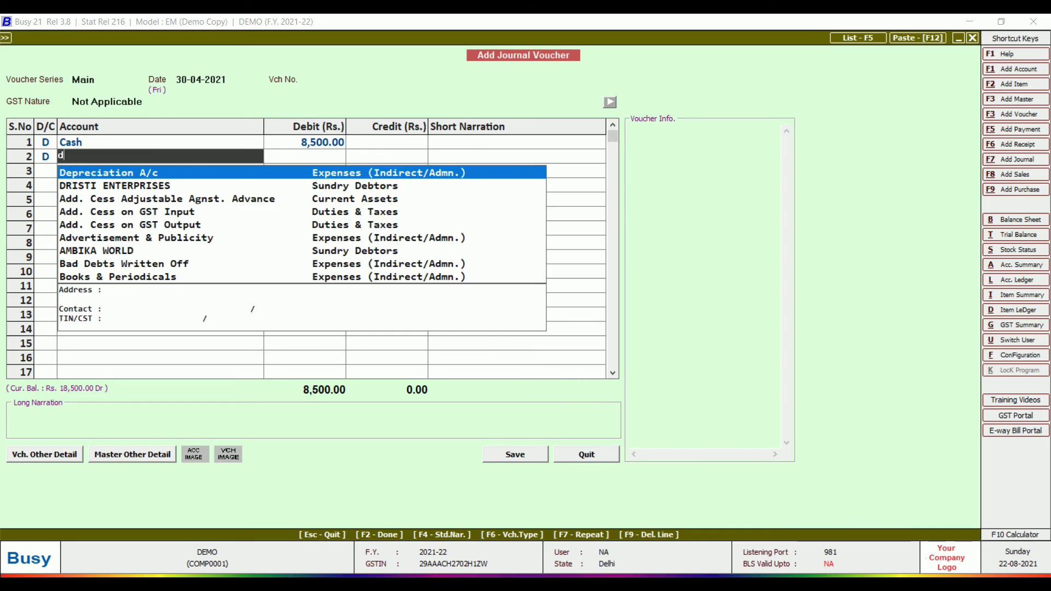
{"action": "key", "text": "Return"}
Calculate 10% depreciation on 9500 for 30 of 365 days with the calculator
{"action": "key", "text": "F10"}
{"action": "type", "text": "*0.1"}
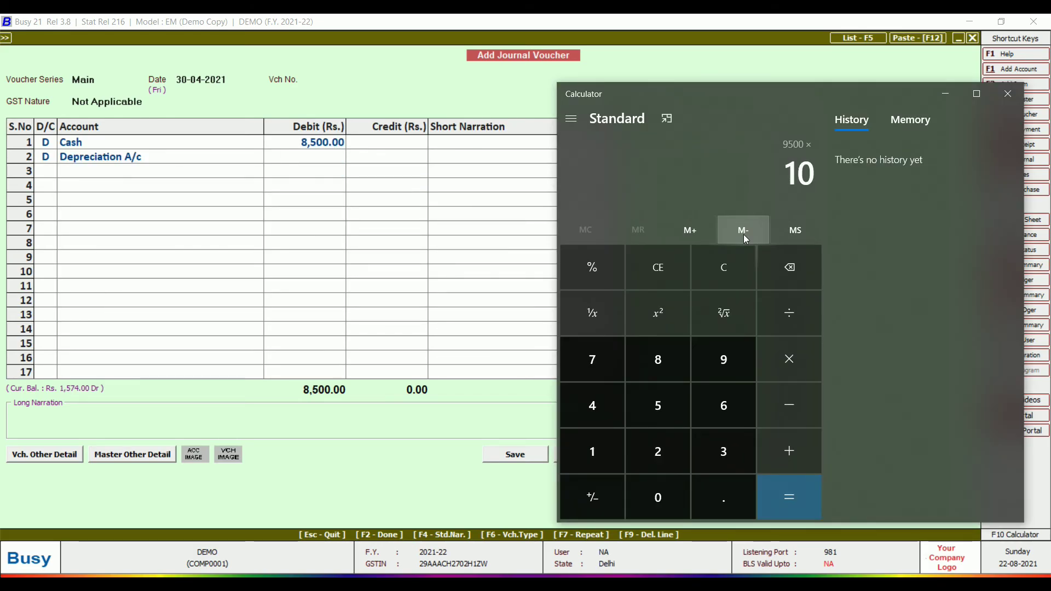
{"action": "key", "text": "Return"}
{"action": "type", "text": "*30"}
{"action": "key", "text": "Return"}
{"action": "type", "text": "/365"}
{"action": "key", "text": "Return"}
Return to the voucher and debit Depreciation A/c with 78
{"action": "left_click", "coordinate": [315, 159]}
{"action": "type", "text": "78"}
{"action": "key", "text": "Return"}
Make the third line a debit and add a new account named LOSS ON SALE OF FIXED ASSET for it
{"action": "type", "text": "D"}
{"action": "key", "text": "Return"}
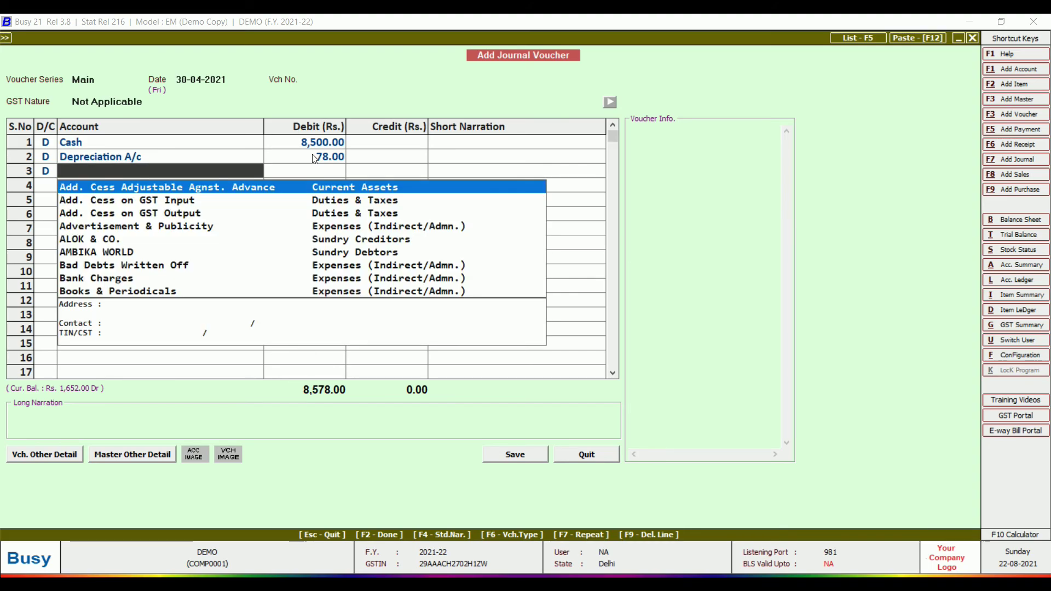
{"action": "key", "text": "alt+F1"}
{"action": "type", "text": "LOSS ON SALE OF FIXED ASSET"}
{"action": "key", "text": "Return"}
Assign the loss account to the group Expenses (Indirect/Admn.), keep GST type GST Not Applicable, and save the account master
{"action": "type", "text": "EXPE"}
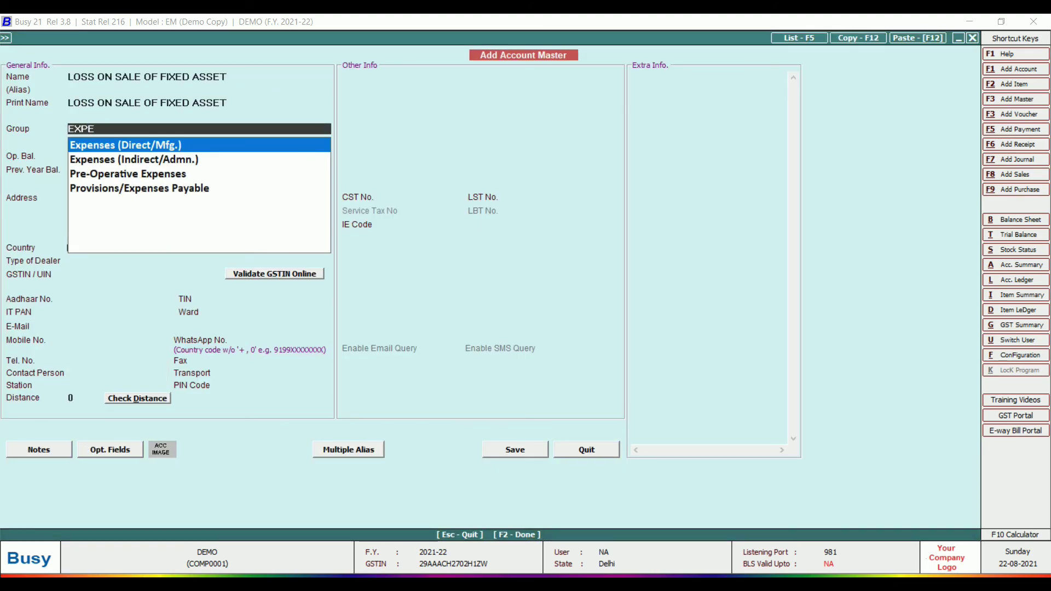
{"action": "key", "text": "Down"}
{"action": "key", "text": "Return"}
{"action": "key", "text": "Up"}
{"action": "key", "text": "Up"}
{"action": "key", "text": "Return"}
{"action": "key", "text": "Return"}
{"action": "key", "text": "Return"}
{"action": "key", "text": "Return"}
{"action": "key", "text": "Return"}
{"action": "key", "text": "Return"}
{"action": "key", "text": "Up"}
{"action": "key", "text": "Down"}
{"action": "key", "text": "Return"}
{"action": "key", "text": "Return"}
{"action": "key", "text": "Return"}
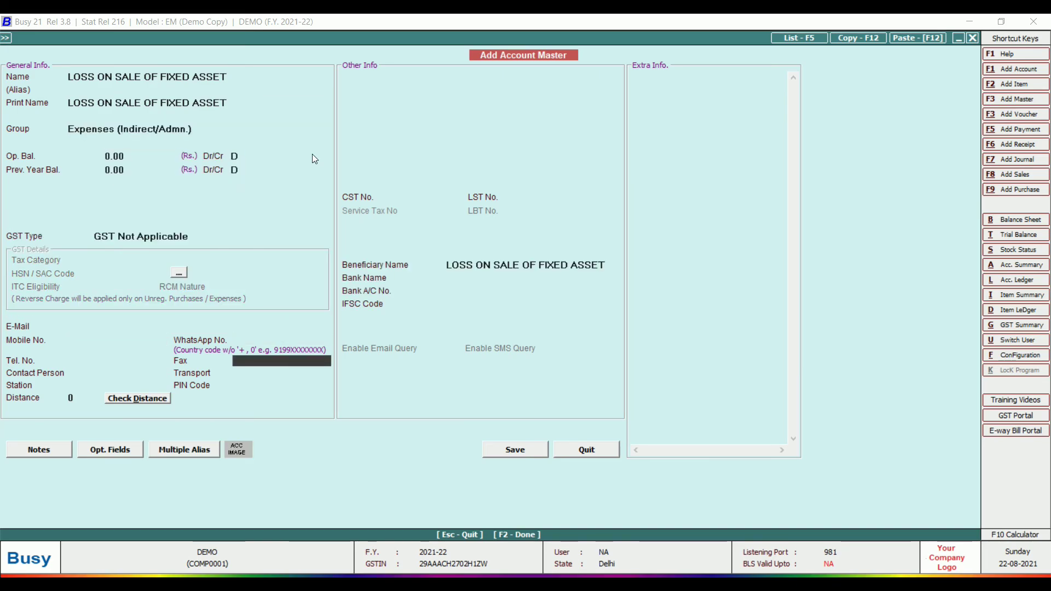
{"action": "key", "text": "F2"}
Debit LOSS ON SALE OF FIXED ASSET with 922 and make the fourth line a credit
{"action": "type", "text": "922"}
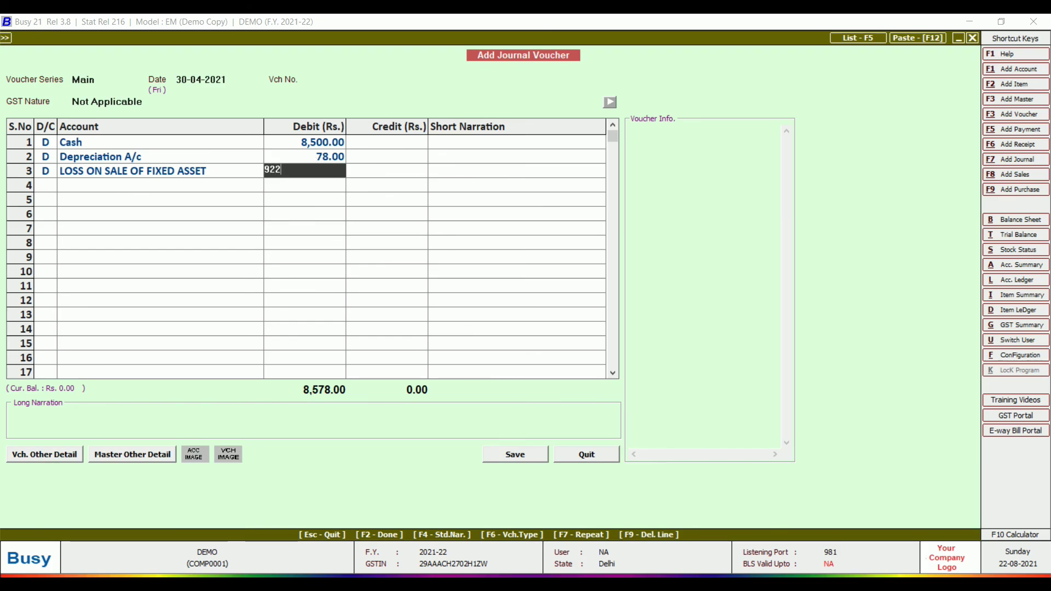
{"action": "key", "text": "Return"}
{"action": "key", "text": "Return"}
{"action": "key", "text": "Return"}
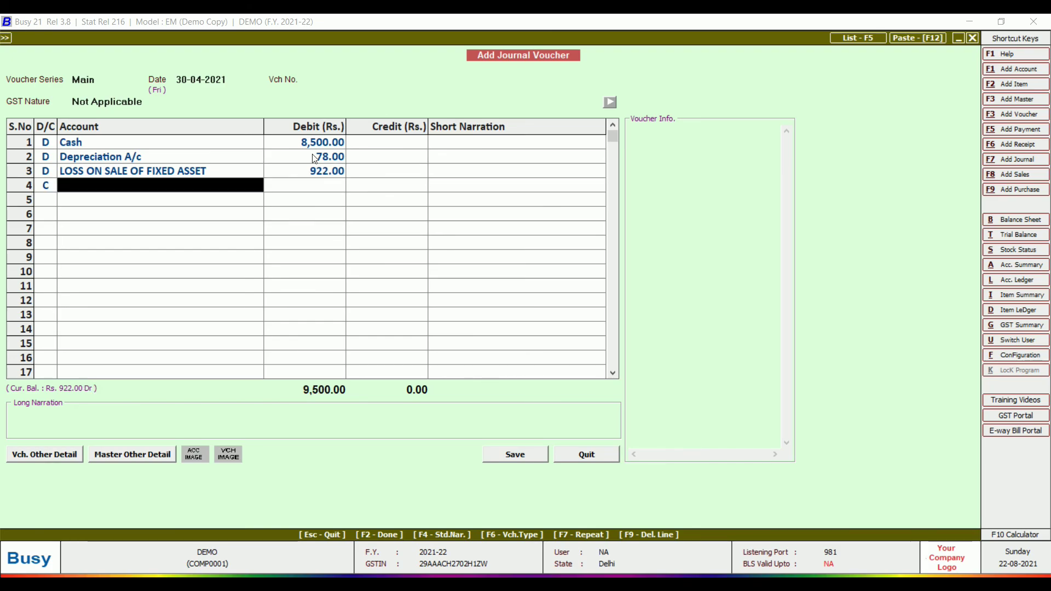
Credit Plant & Machinery with 9,500 on the fourth line and move on to the long narration
{"action": "type", "text": "PLA"}
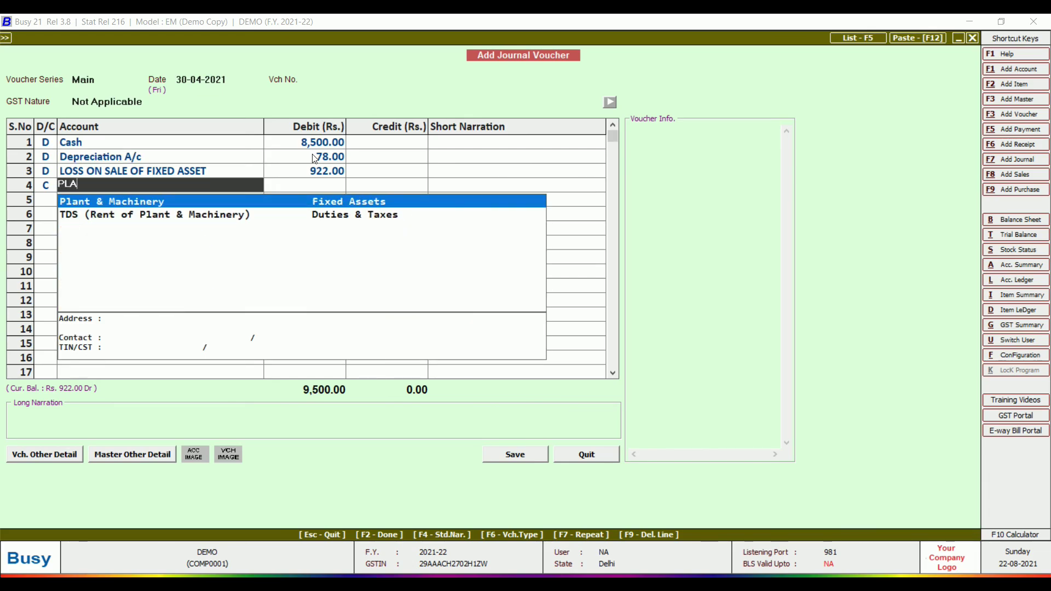
{"action": "key", "text": "Return"}
{"action": "key", "text": "Return"}
{"action": "key", "text": "Return"}
{"action": "key", "text": "Return"}
{"action": "key", "text": "Return"}
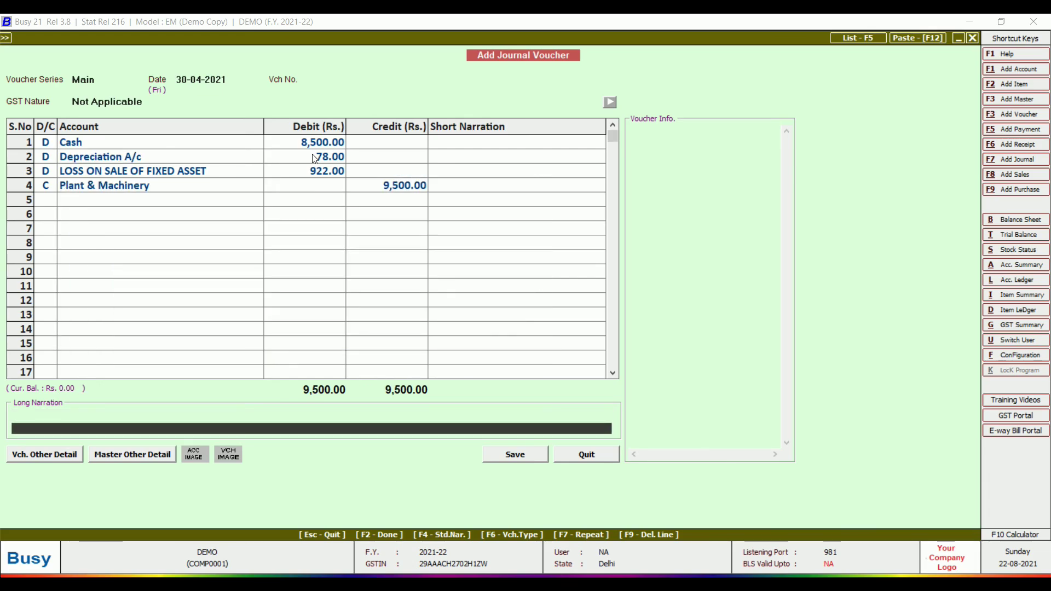